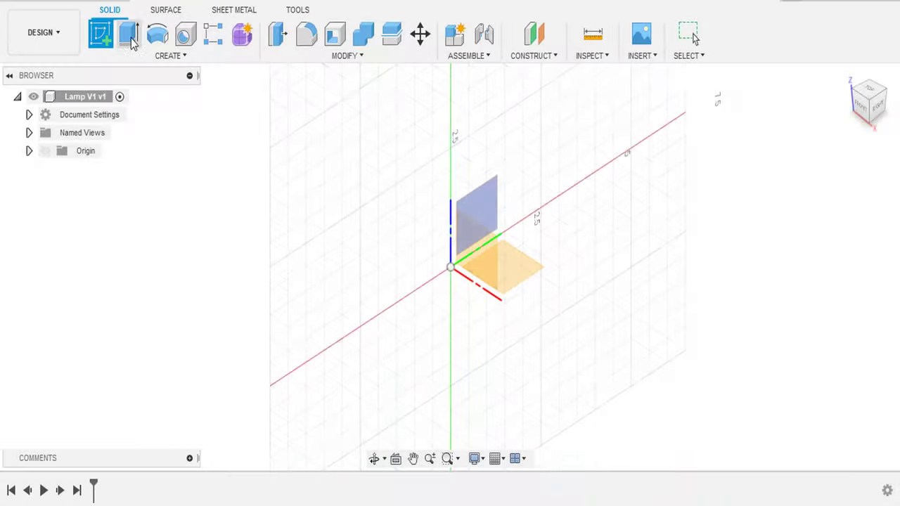
- Sketch a 6 in diameter circle at the origin and extrude it 1 in into a solid disc
left_click(532, 270)
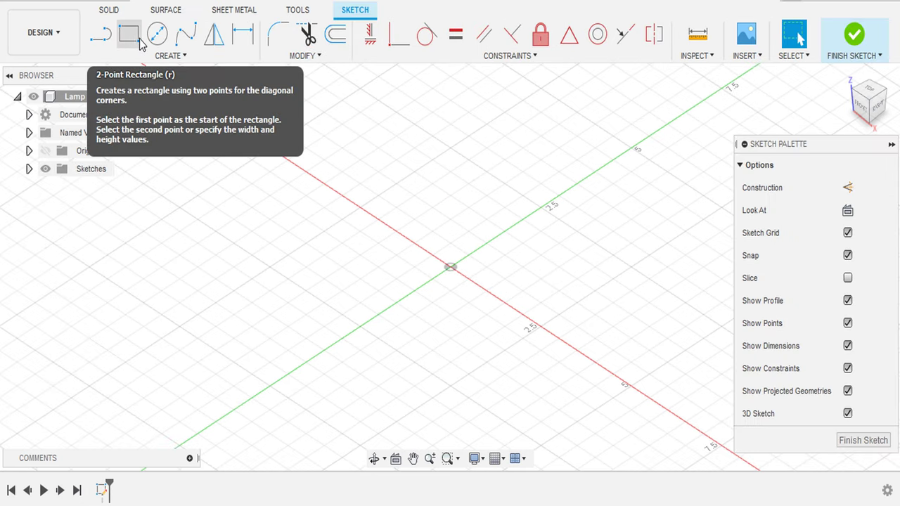
left_click(157, 35)
left_click(449, 267)
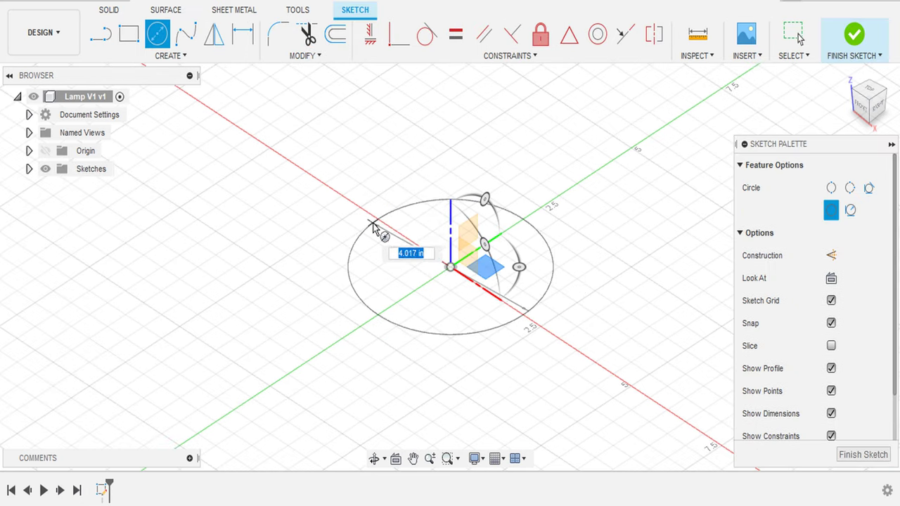
type("6.38")
key("Return")
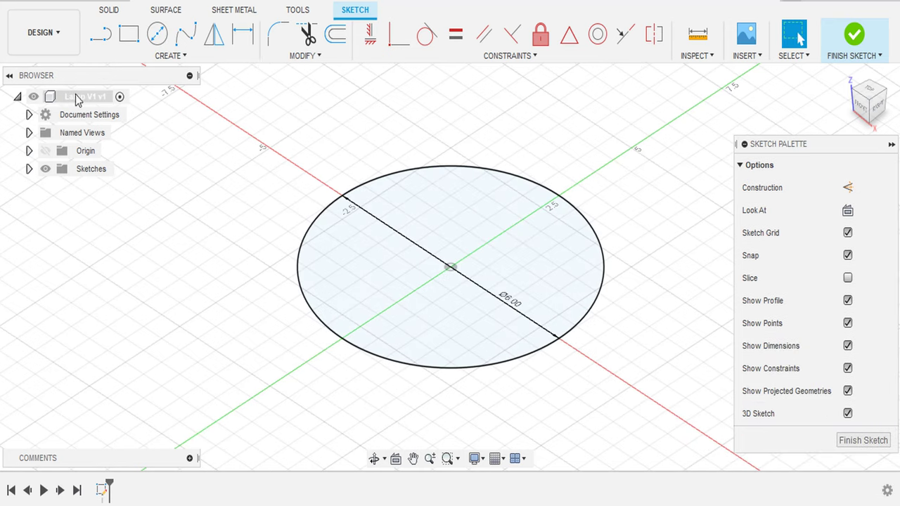
key("e")
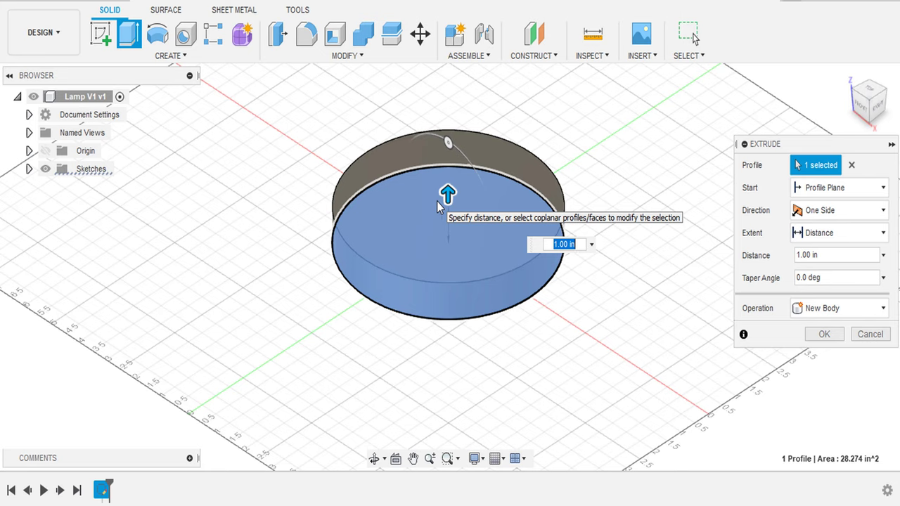
key("Return")
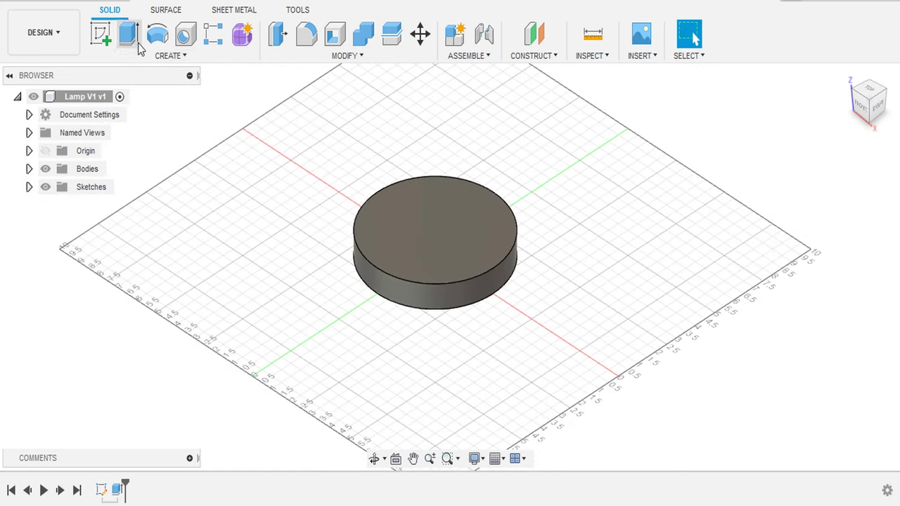
- Sketch a 1 in diameter circle at the centre of the base's top face
left_click(100, 36)
left_click(372, 211)
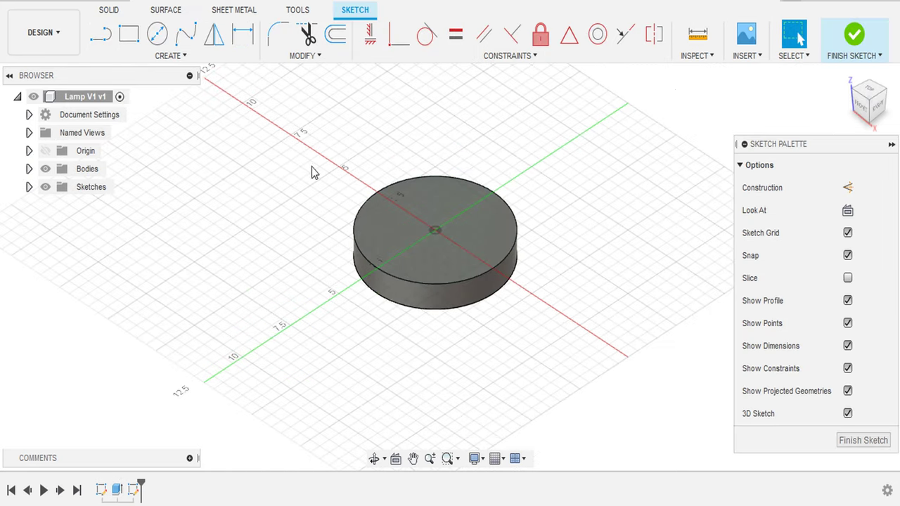
left_click(157, 34)
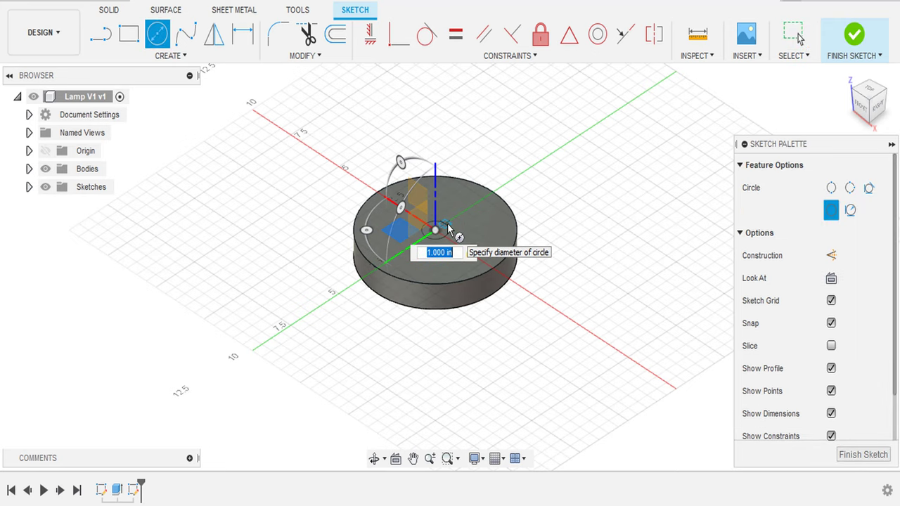
key("Return")
key("e")
- Extrude the small circle 0.50 in as a new body
left_click(406, 226)
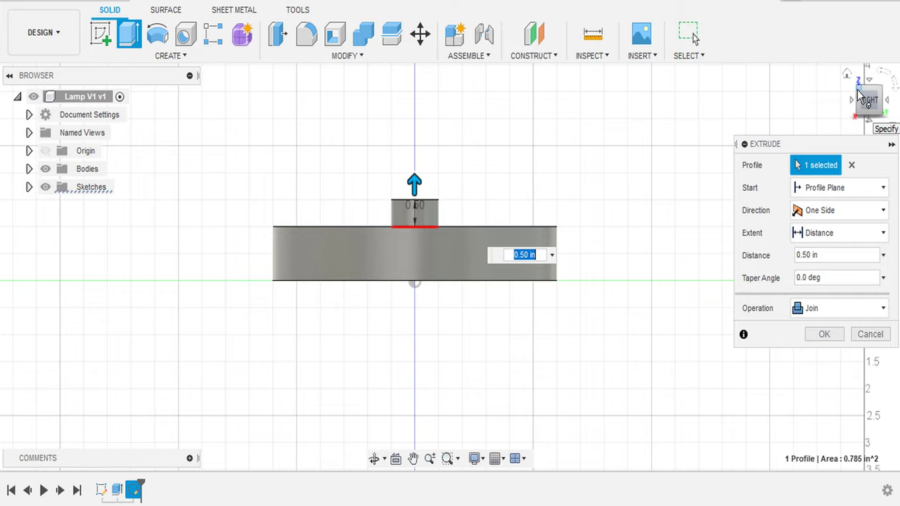
left_click(840, 308)
left_click(823, 383)
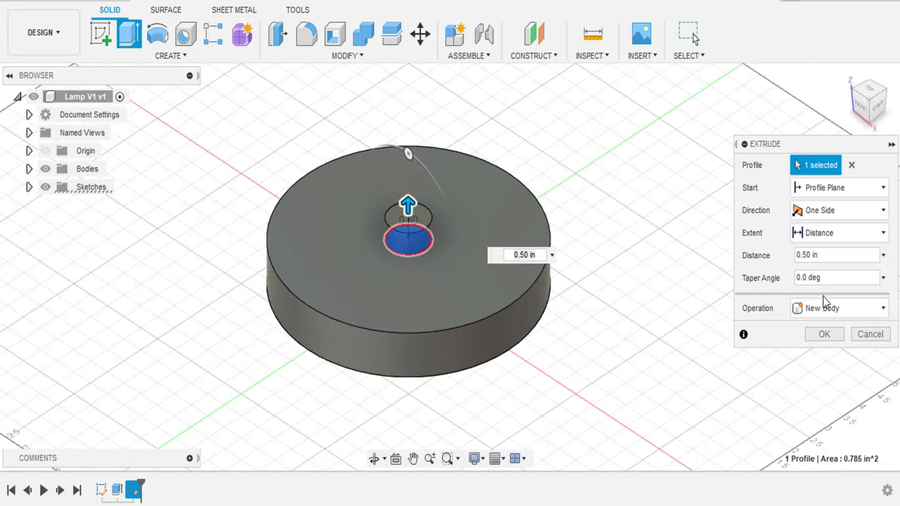
left_click(830, 335)
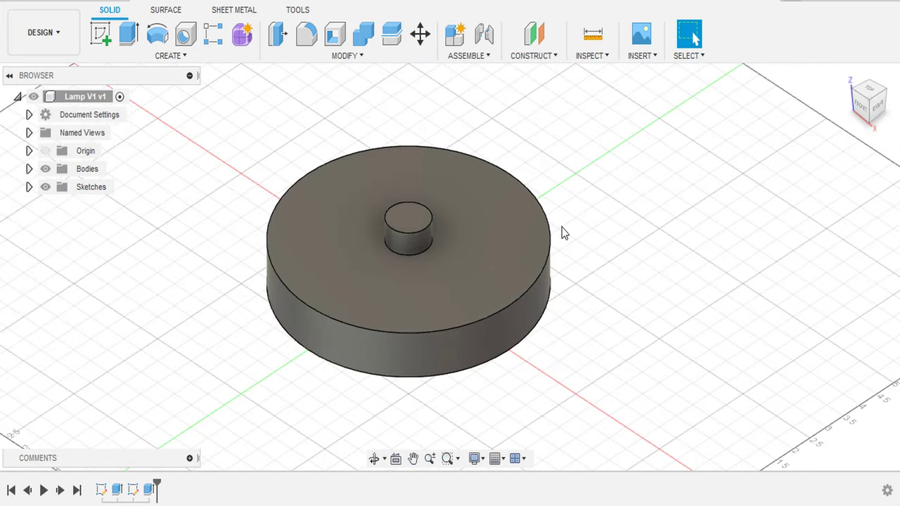
left_click(100, 34)
- On a vertical plane, draw a 7.00 line rising from the boss centre, then a 4.00 line angled back
left_click(443, 210)
left_click(100, 33)
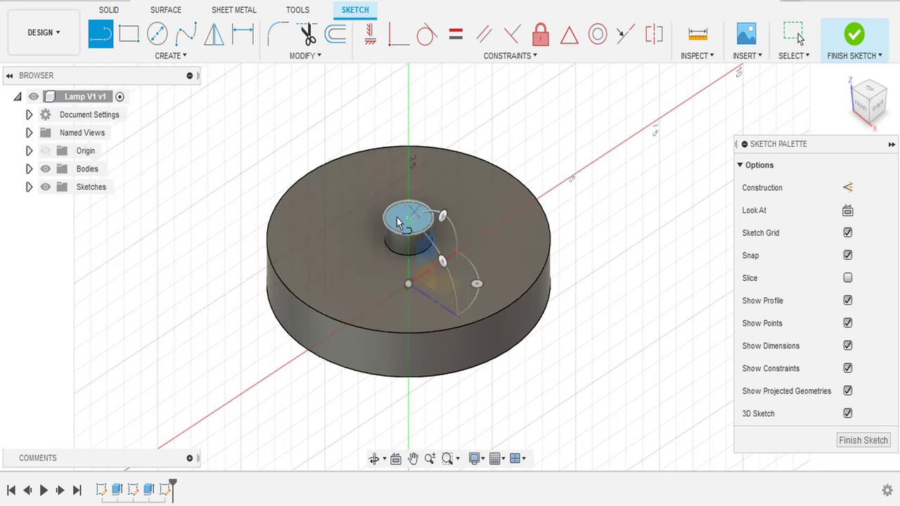
left_click(408, 219)
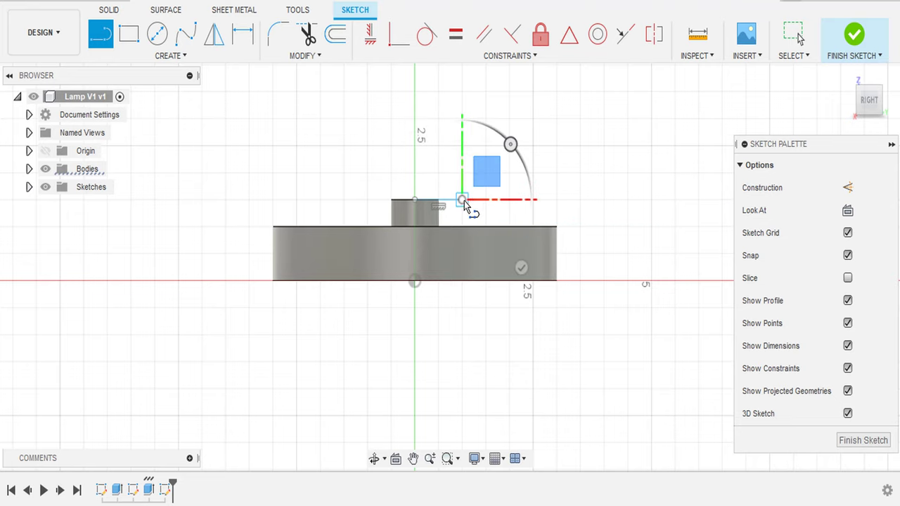
scroll(534, 140, "down", 4)
type("7")
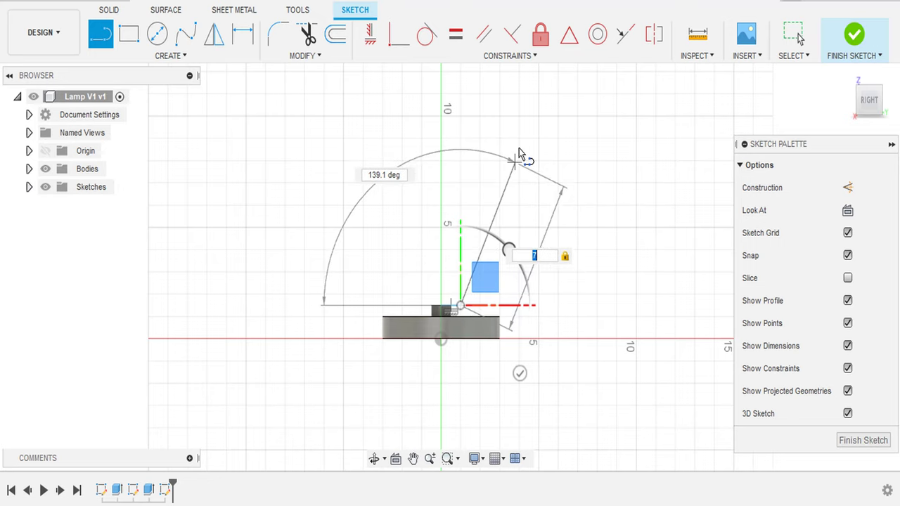
left_click(514, 132)
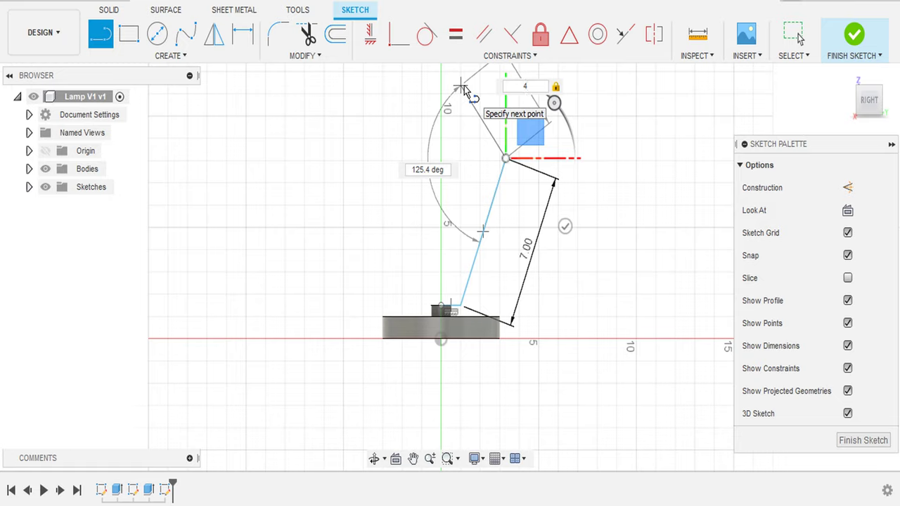
left_click(462, 89)
key("Escape")
middle_click_drag(462, 89, 471, 156)
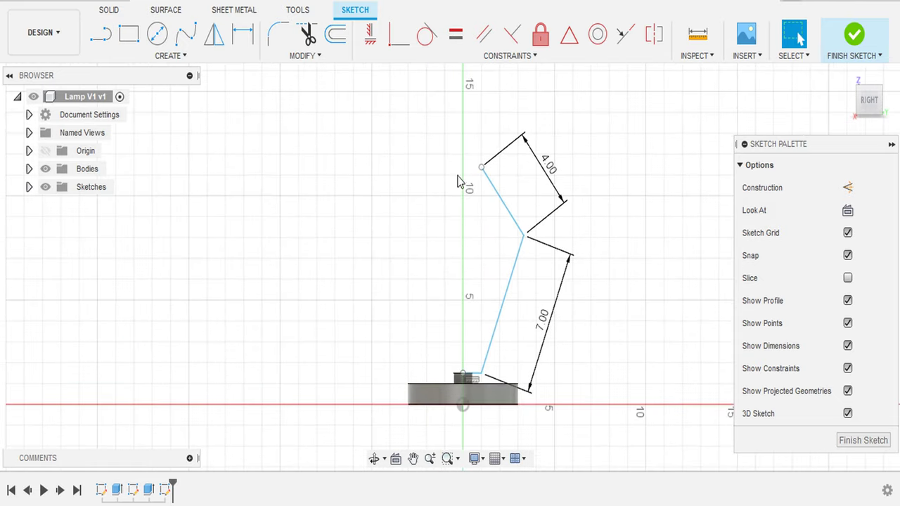
scroll(422, 368, "up", 5)
scroll(416, 269, "up", 3)
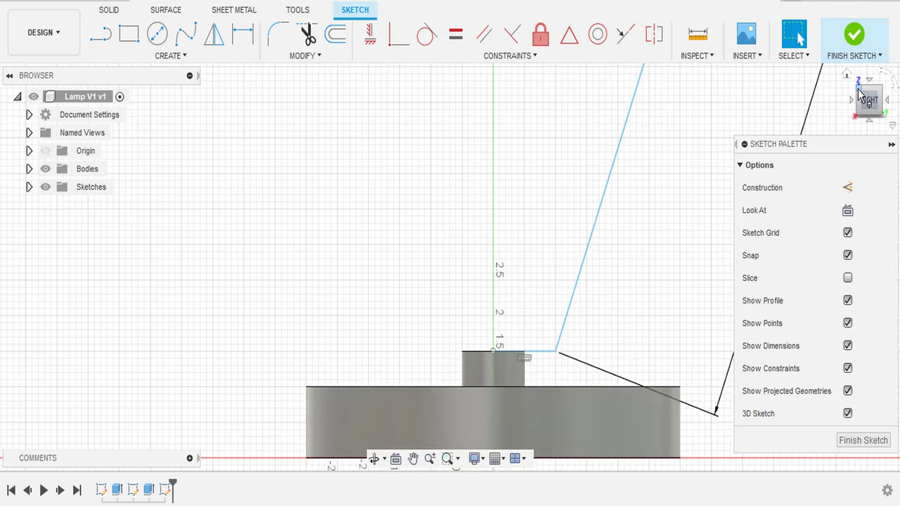
left_click(858, 89)
- Reopen the arm sketch and add a short horizontal line at its bottom, just past the boss centre
right_click(133, 490)
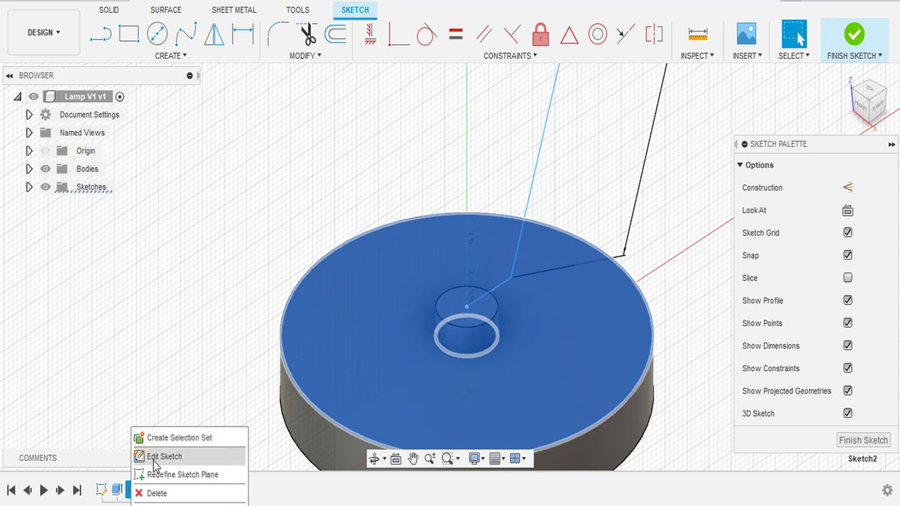
left_click(172, 456)
type("50")
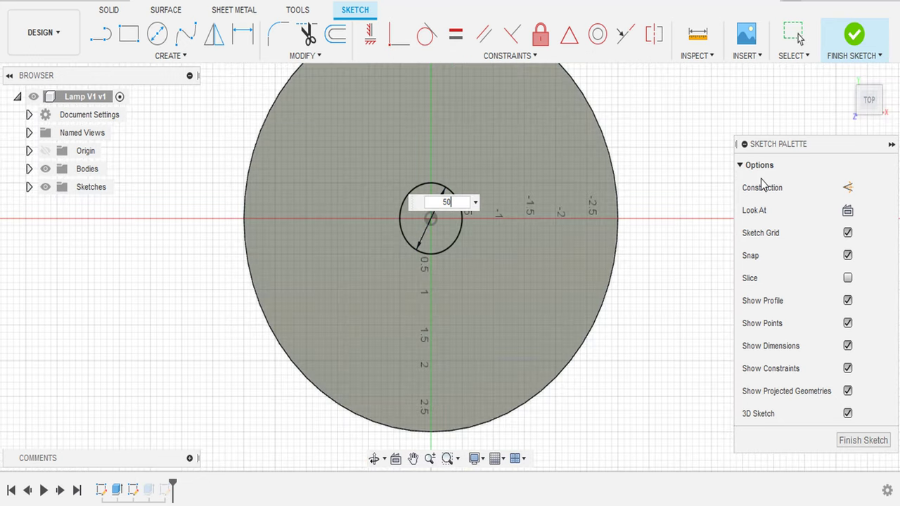
key("Return")
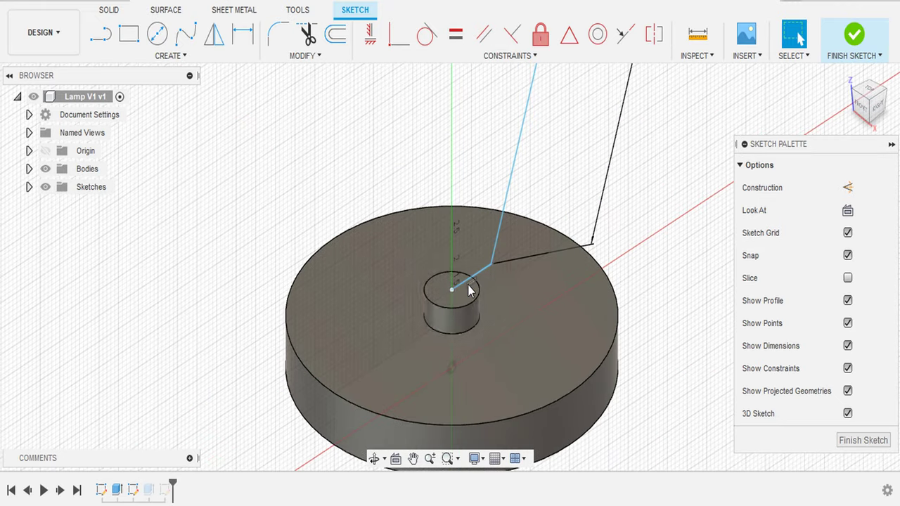
left_click(305, 56)
left_click(277, 113)
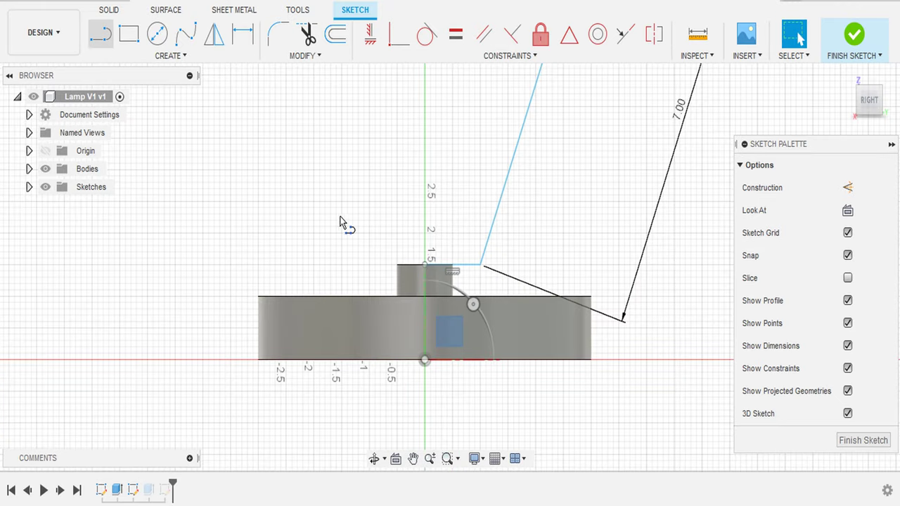
left_click(425, 264)
left_click(371, 267)
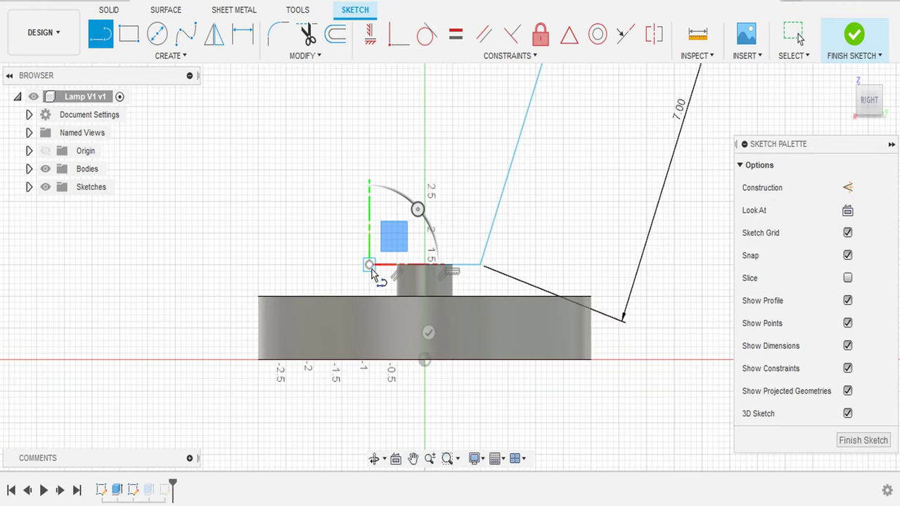
key("F6")
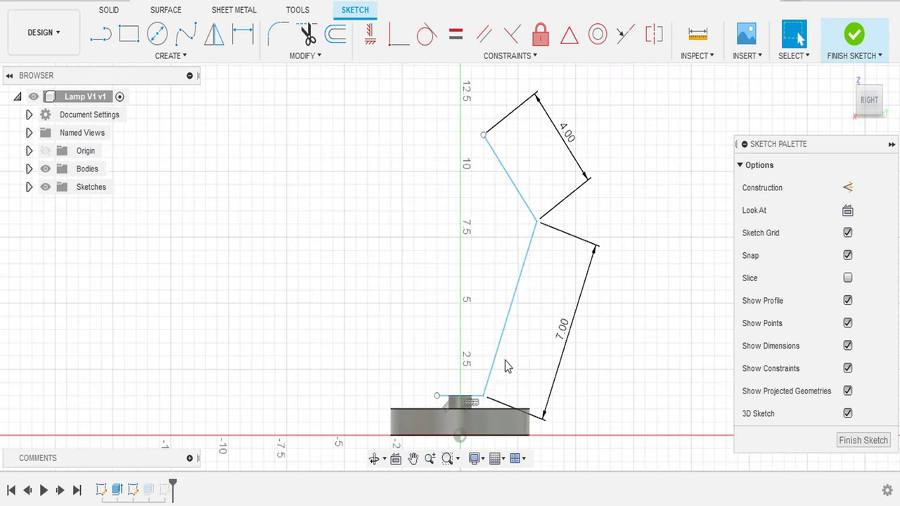
- Try lifting the arm lines 1.00 in with Move, then cancel, leaving them in place
key("m")
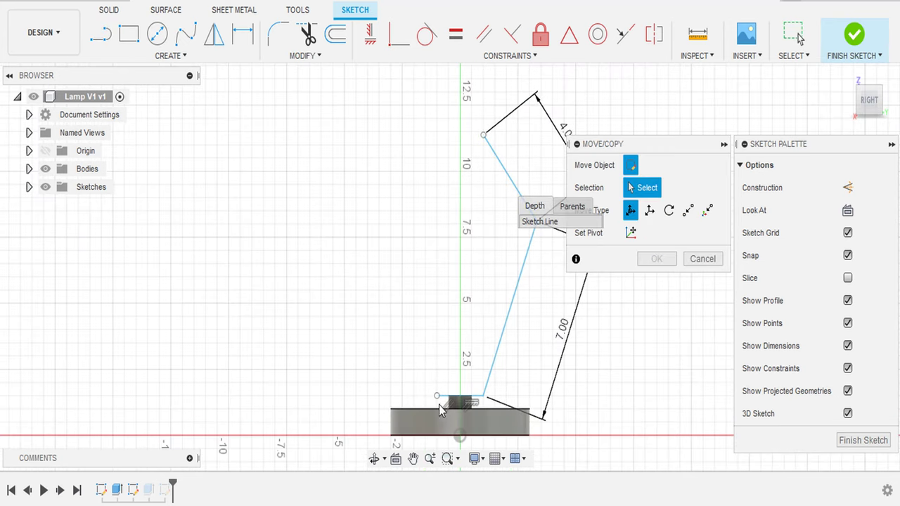
left_click(439, 397)
double_click(524, 332)
left_click_drag(438, 281, 439, 259)
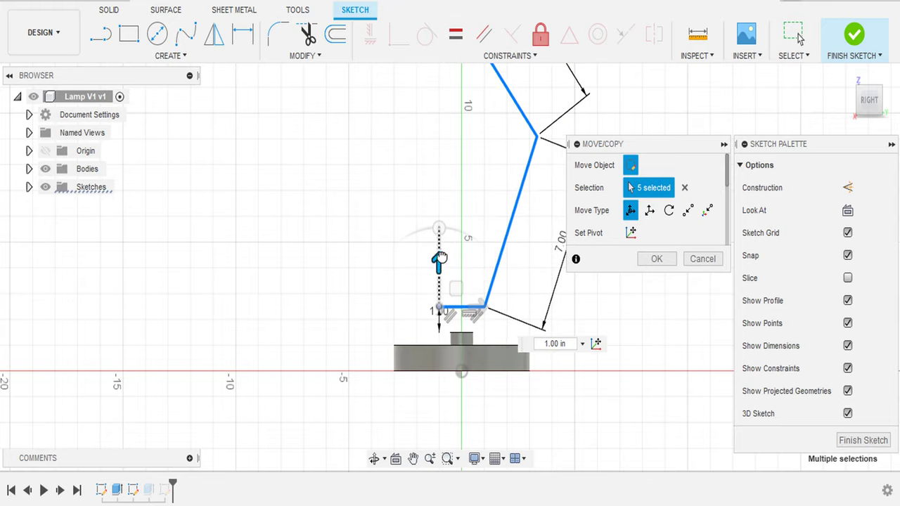
left_click(701, 259)
left_click(847, 73)
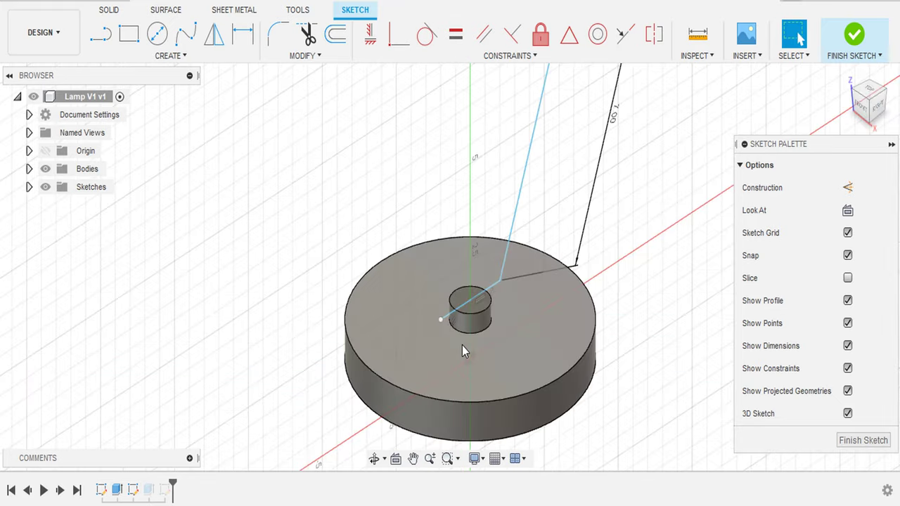
left_click(847, 210)
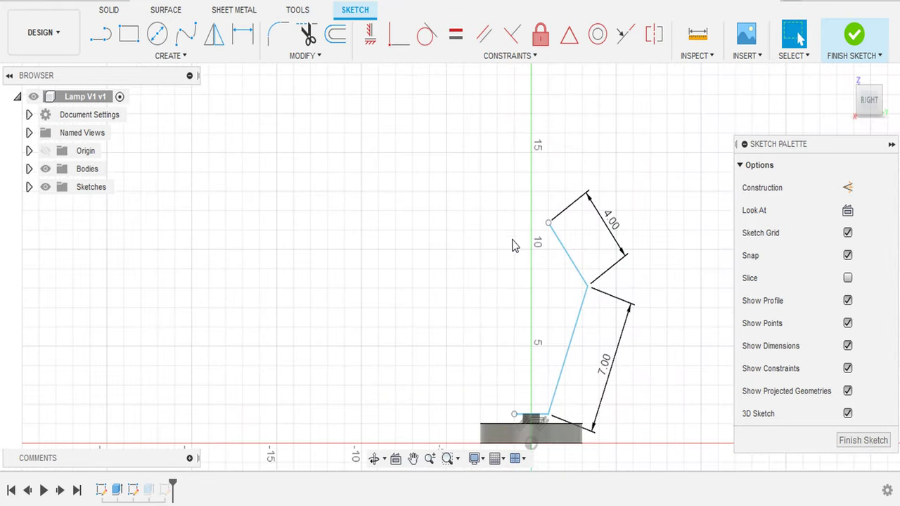
- Fillet the arm path's upper bend at 3.00 and its lower corner at 0.75
scroll(539, 329, "up", 3)
scroll(538, 329, "down", 1)
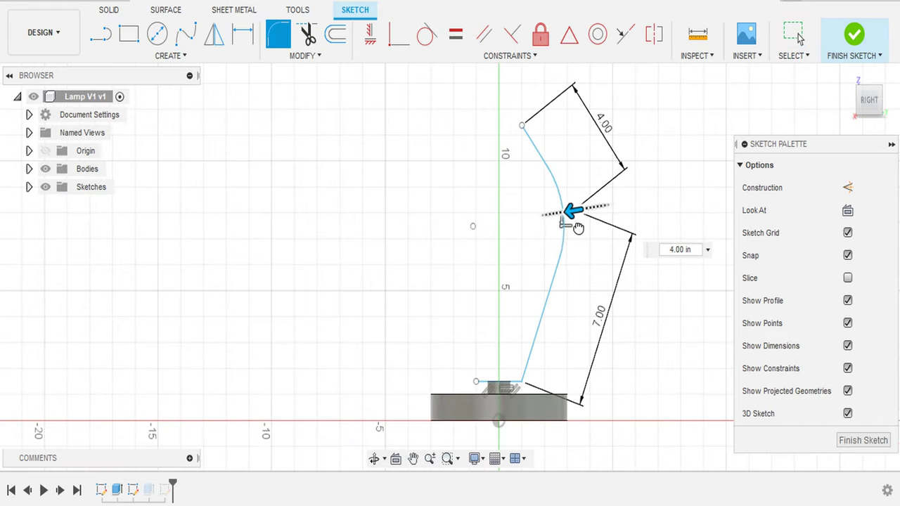
key("Return")
scroll(506, 393, "up", 2)
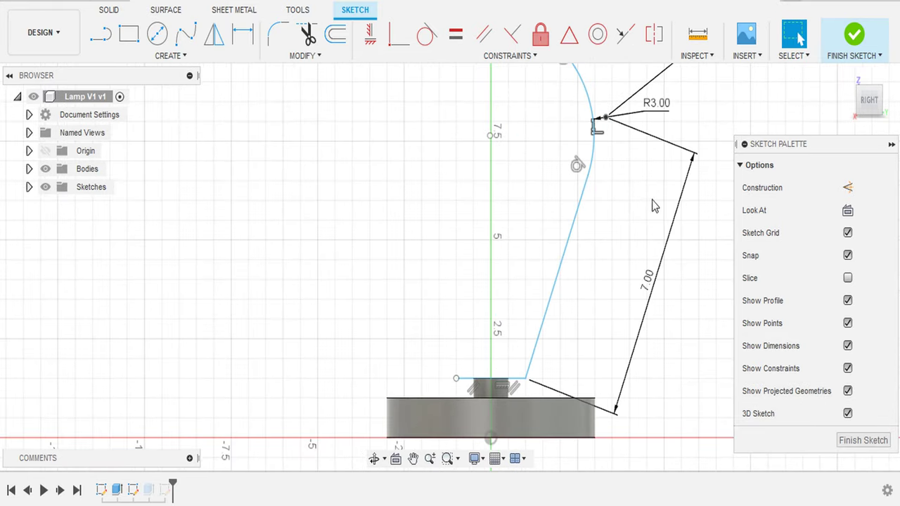
scroll(621, 194, "down", 2)
scroll(576, 239, "up", 3)
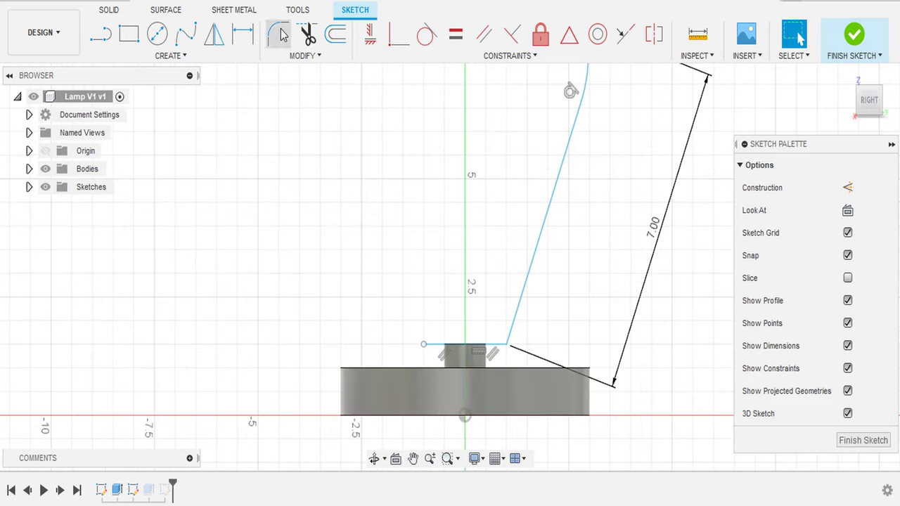
key("Return")
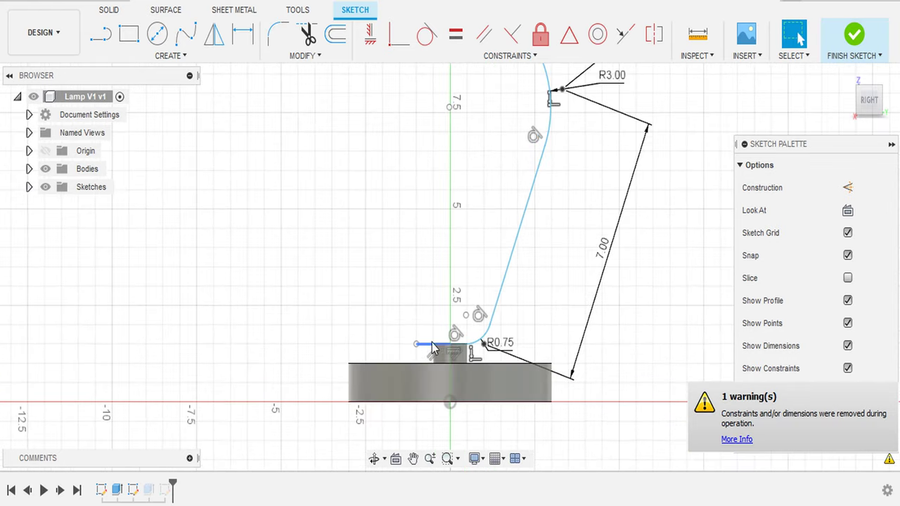
- Draw a 0.75 diameter circle at the lower start of the arm path
key("c")
mouse_move(492, 342)
middle_mouse_down("shift")
mouse_move(407, 364)
mouse_move(425, 319)
middle_mouse_up("shift")
scroll(407, 364, "up", 3)
type(".75")
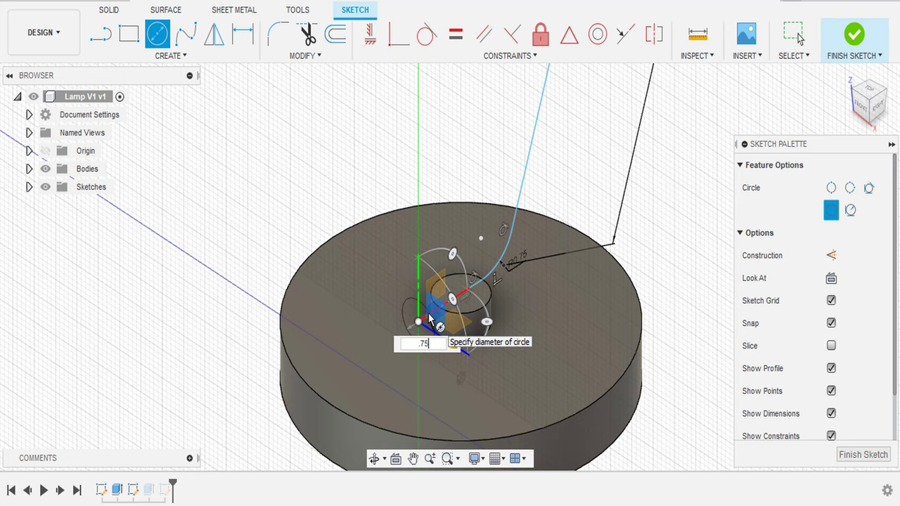
key("Return")
scroll(440, 252, "down", 4)
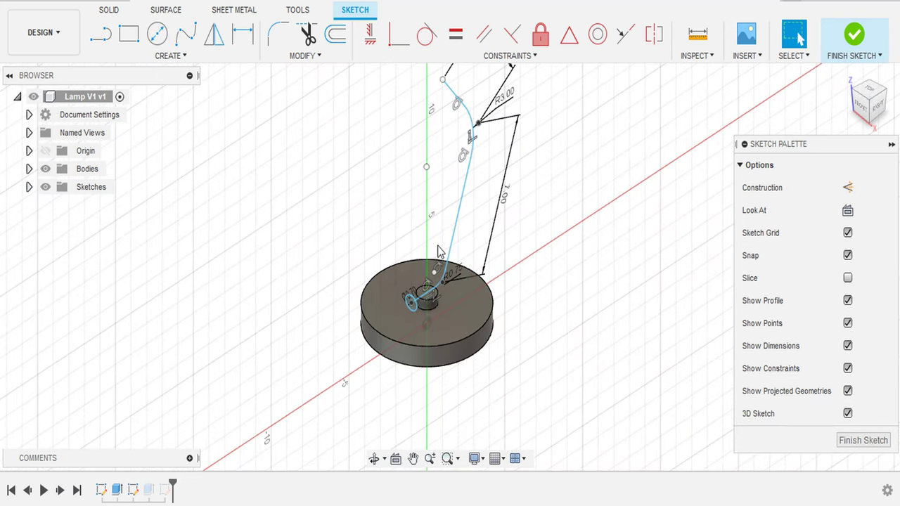
left_click(161, 60)
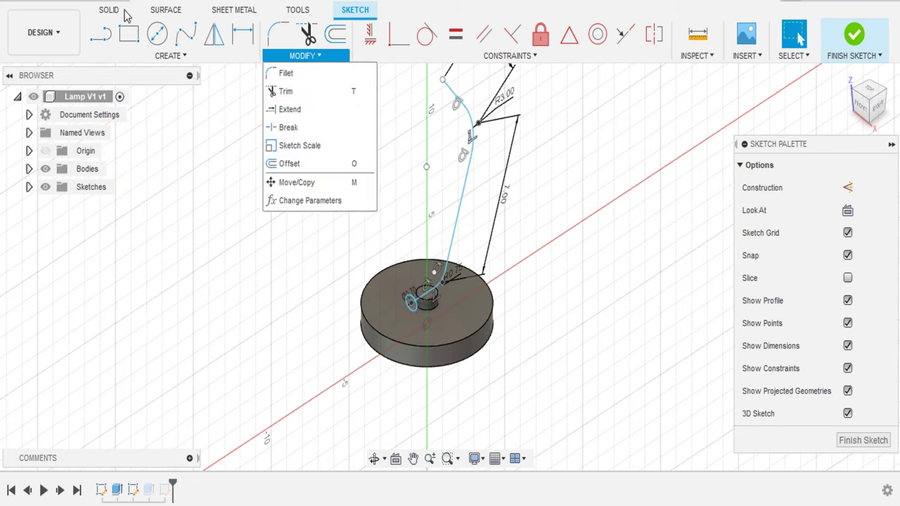
left_click(116, 10)
left_click(169, 55)
- Sweep a .50 in pipe along the curved arm path as a new body
left_click(195, 301)
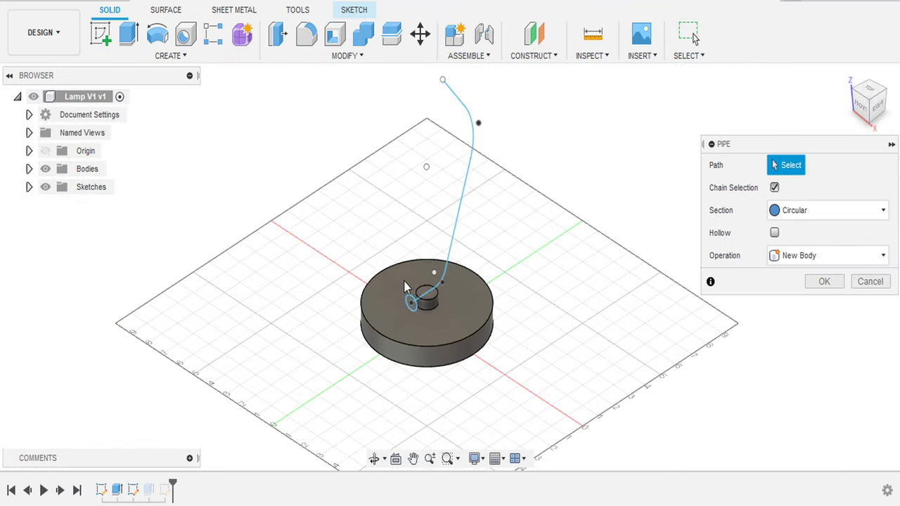
left_click(461, 199)
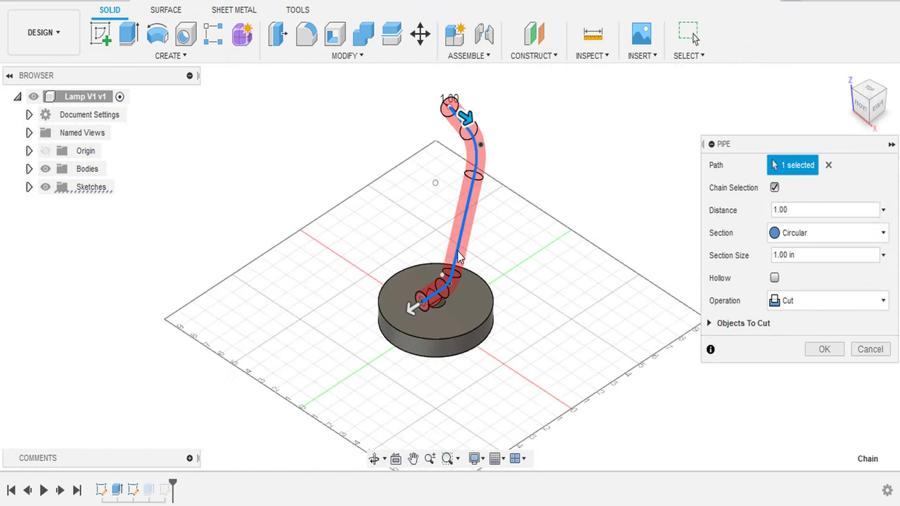
left_click(804, 301)
left_click(801, 373)
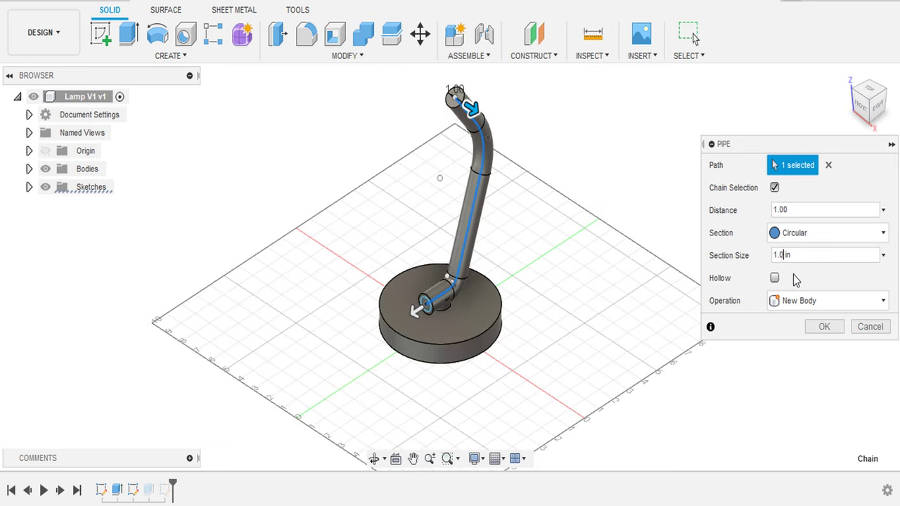
type(".50")
left_click(877, 106)
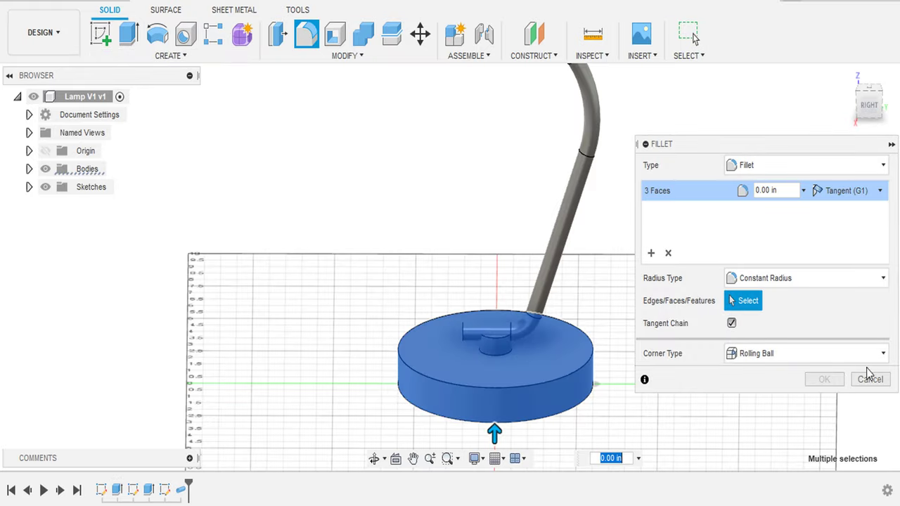
- Round the base's top outer edge with a 0.25 in fillet and start a circle sketch on its top face
left_click(470, 387)
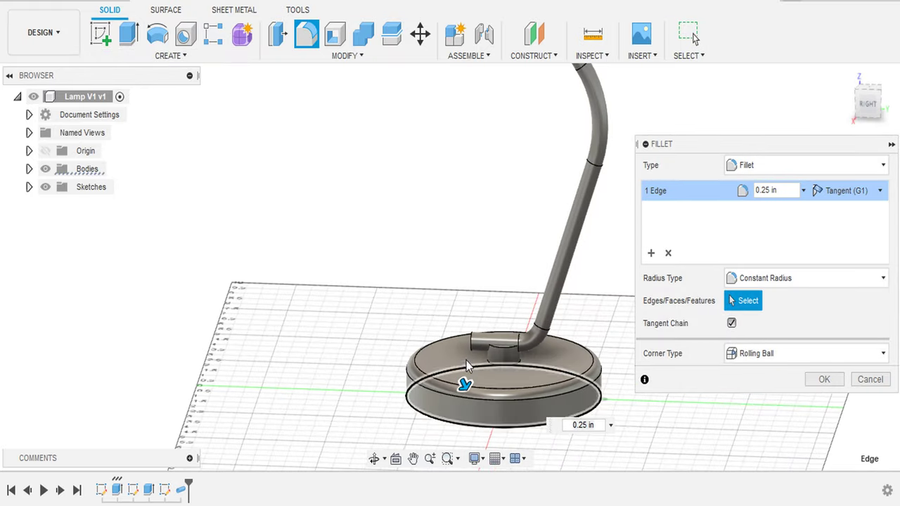
key("Return")
key("c")
left_click(490, 311)
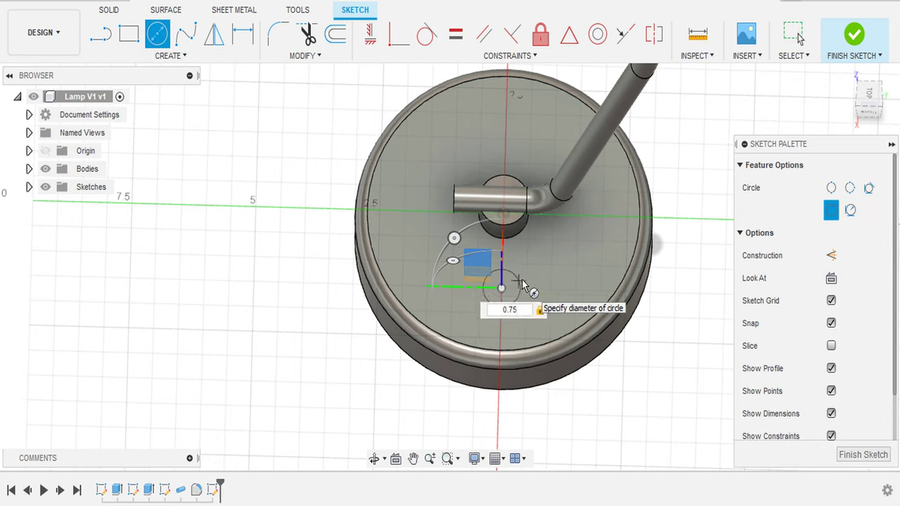
- Extrude the small circle on the base top 0.30 in as a new body
key("Return")
scroll(502, 309, "up", 2)
key("e")
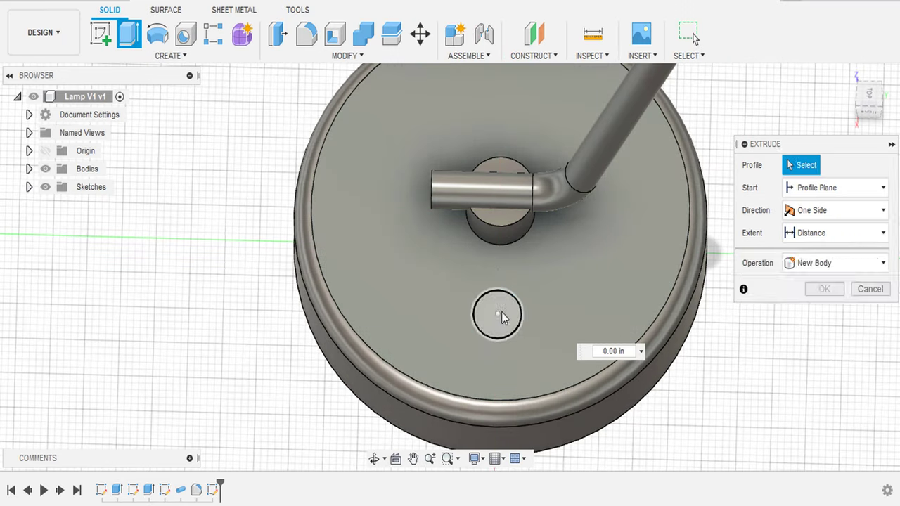
left_click(501, 312)
left_click(879, 105)
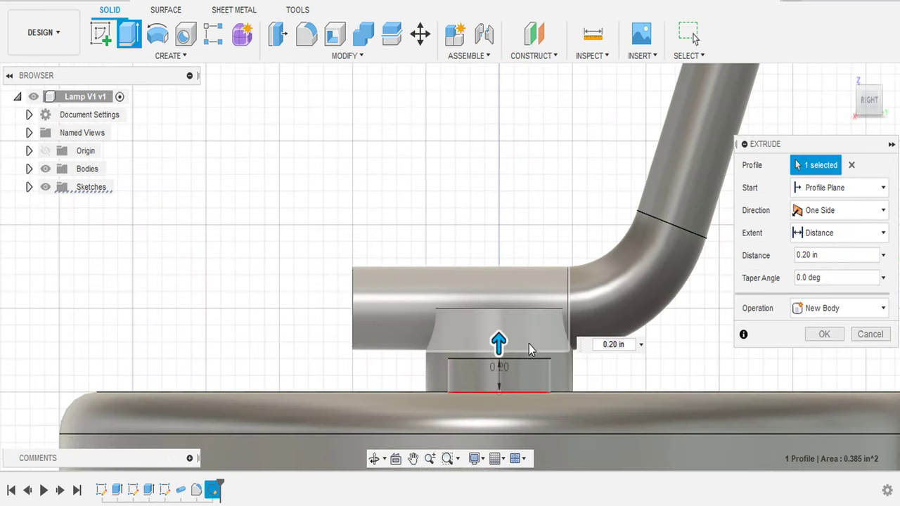
left_click_drag(499, 341, 499, 324)
left_click(854, 80)
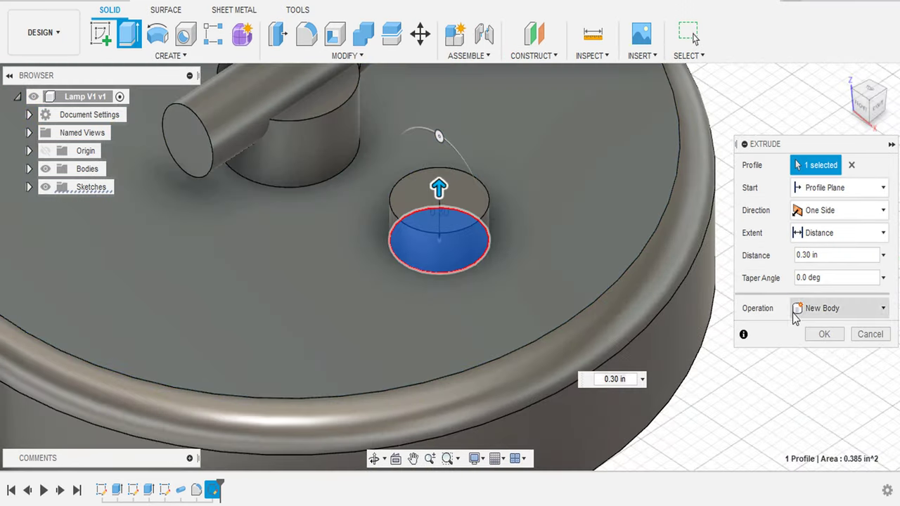
key("Return")
- Round the button's top edge with a 0.25 in fillet
left_click(306, 34)
left_click(415, 254)
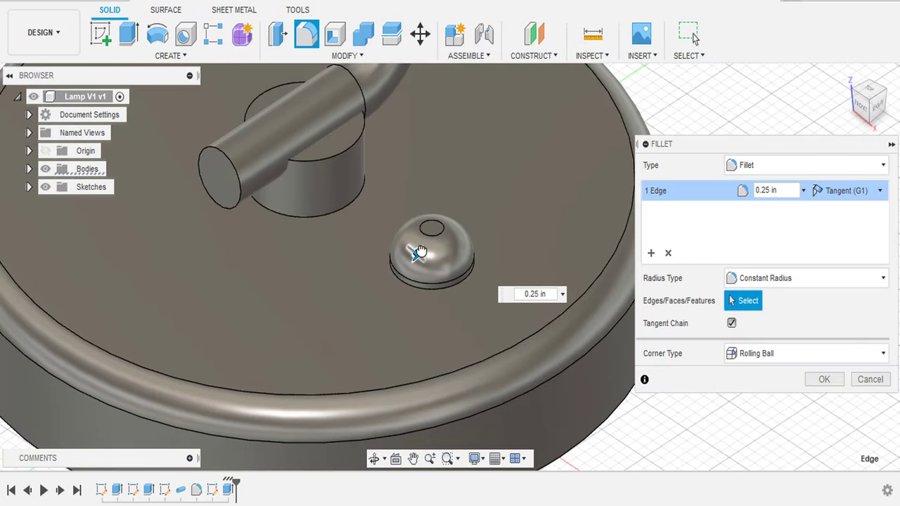
scroll(458, 181, "down", 3)
key("Return")
scroll(546, 241, "down", 3)
scroll(267, 291, "down", 3)
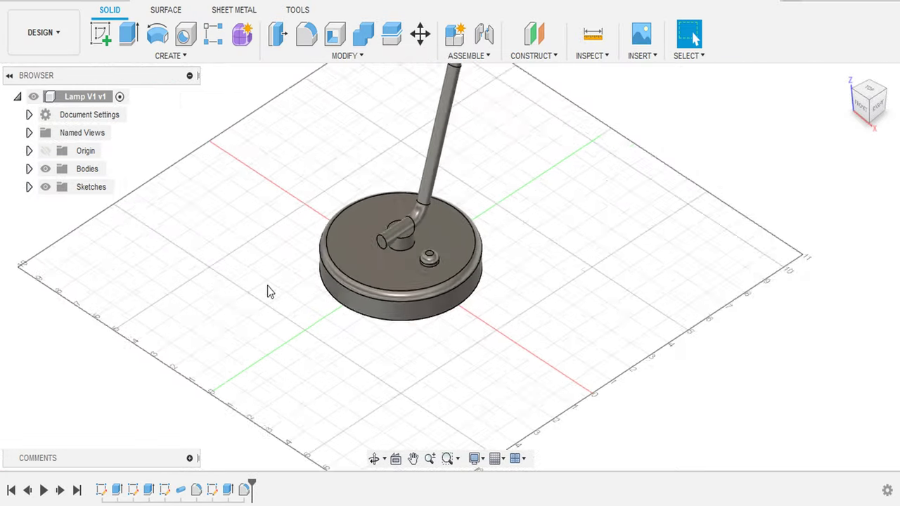
scroll(504, 267, "up", 8)
- Fillet the ring where the arm meets the post at 0.05 in
left_click(307, 34)
left_click(473, 259)
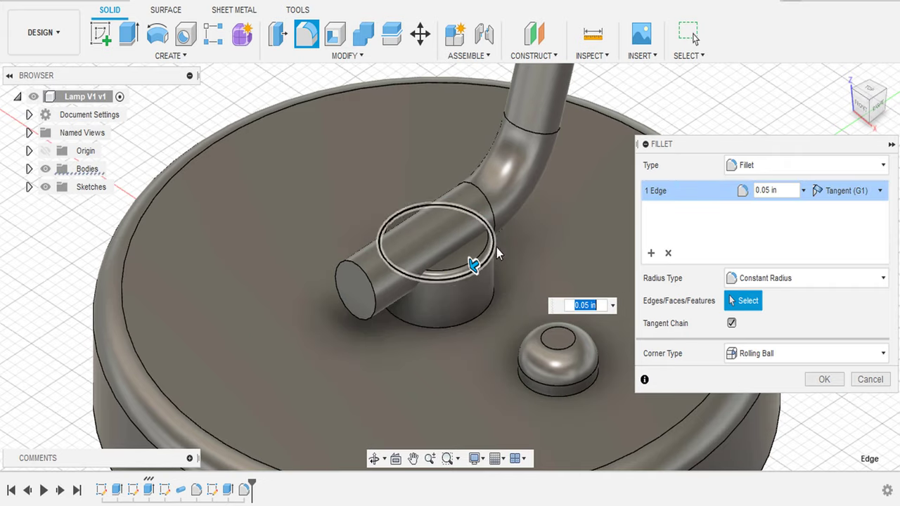
key("Return")
scroll(441, 282, "down", 5)
scroll(441, 282, "down", 5)
left_click(869, 100)
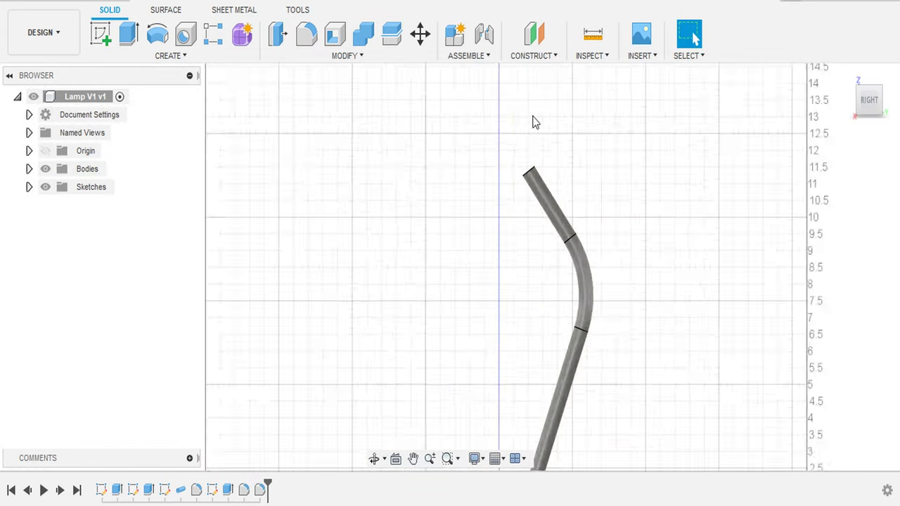
- Start a sketch at the tube's open end and draw a 0.50 in line from its centre
left_click_drag(856, 104, 281, 157)
key("l")
left_click(530, 201)
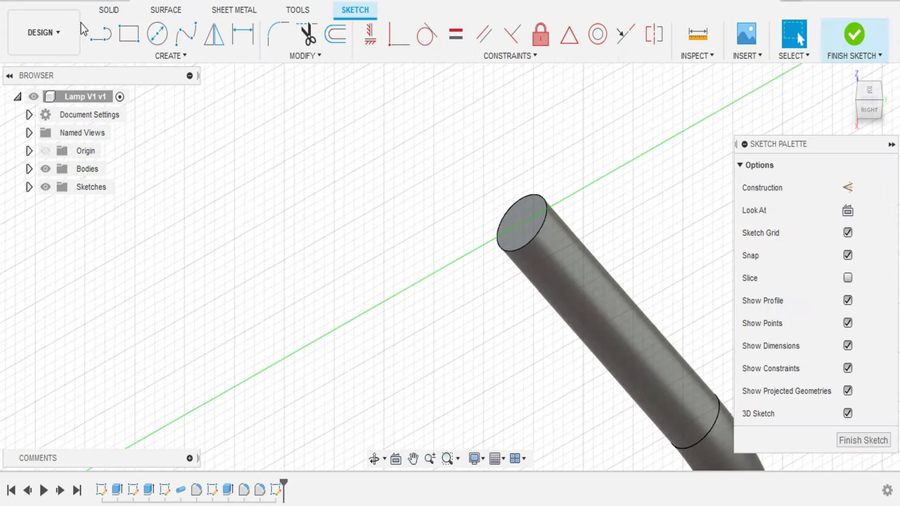
left_click(520, 226)
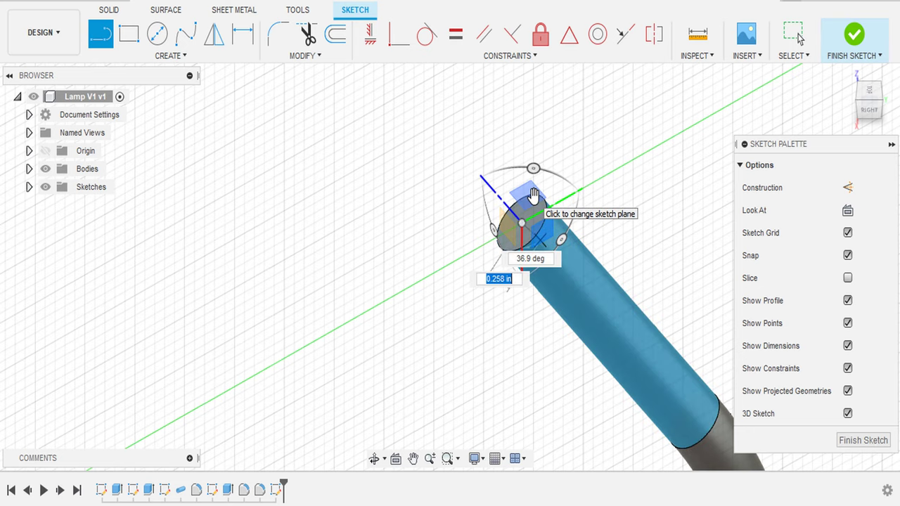
mouse_move(534, 194)
middle_mouse_down("shift")
mouse_move(475, 227)
mouse_move(459, 193)
mouse_move(476, 225)
middle_mouse_up("shift")
scroll(459, 187, "up", 3)
scroll(475, 210, "down", 2)
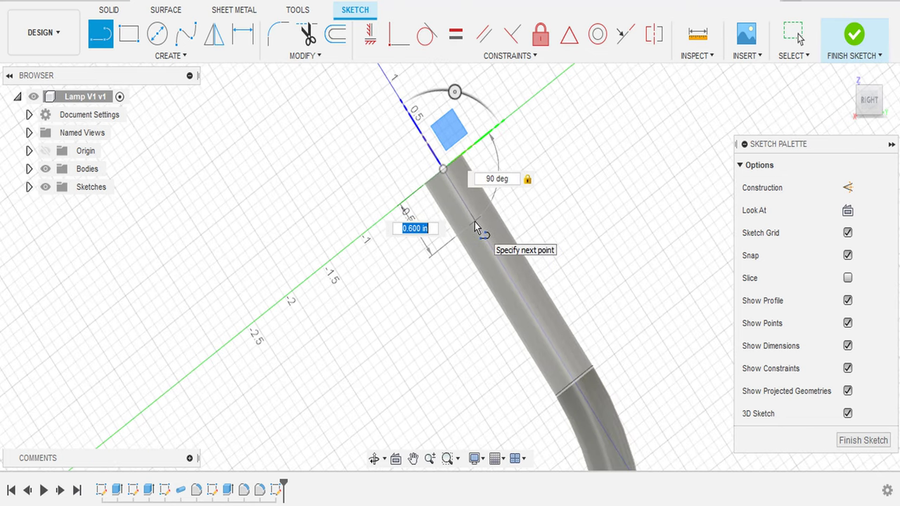
type("0.5")
key("Tab")
key("Return")
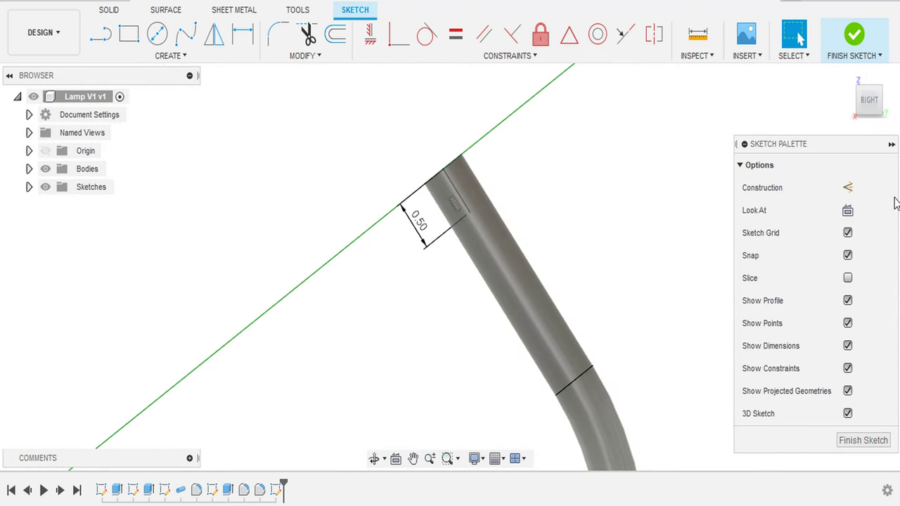
- Draw another line from the tube's top edge to a free end point
scroll(457, 162, "down", 2)
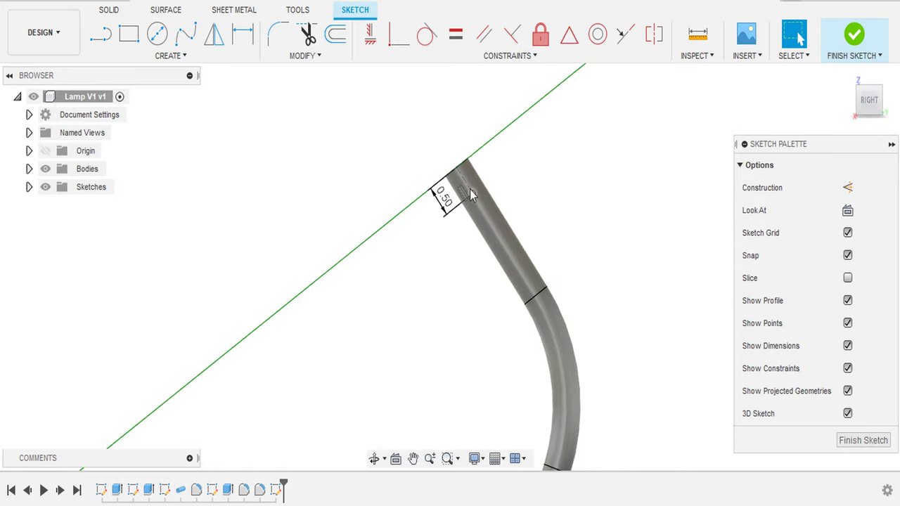
scroll(467, 177, "up", 1)
scroll(444, 149, "down", 1)
scroll(444, 149, "up", 3)
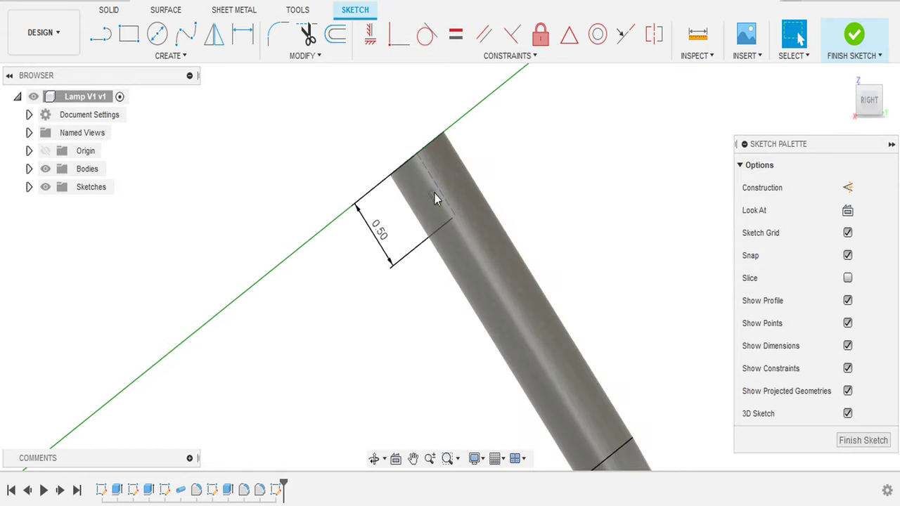
key("l")
left_click(439, 197)
scroll(438, 198, "up", 3)
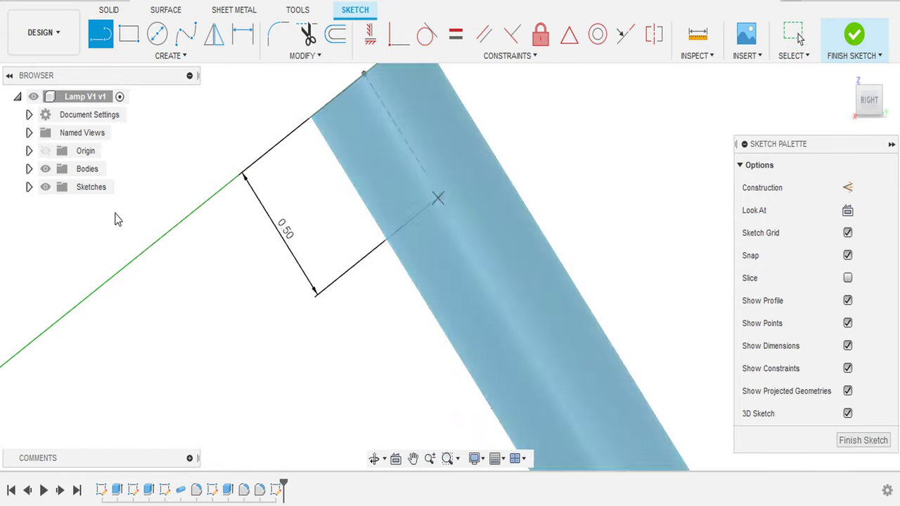
left_click(377, 84)
scroll(376, 133, "down", 2)
key("Escape")
- Hide the solid bodies to check the sketch lines, then show them again
key("l")
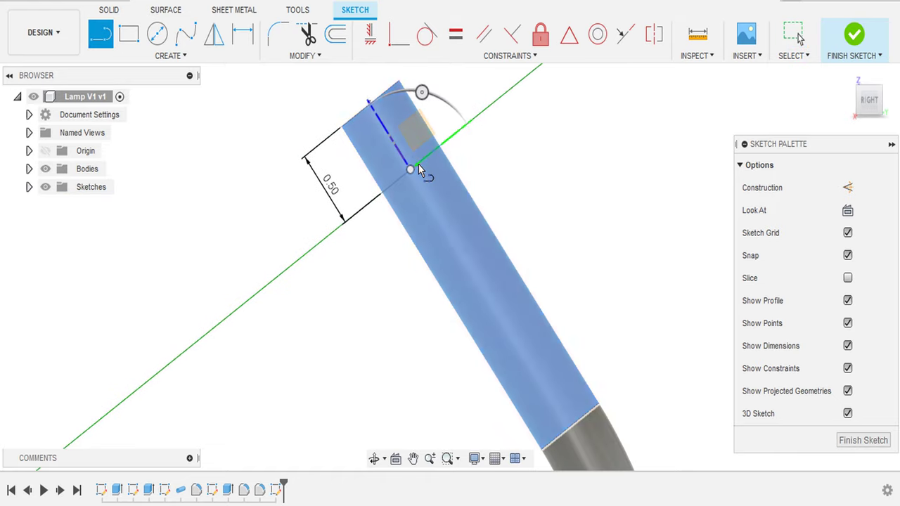
scroll(418, 164, "up", 3)
scroll(417, 191, "down", 3)
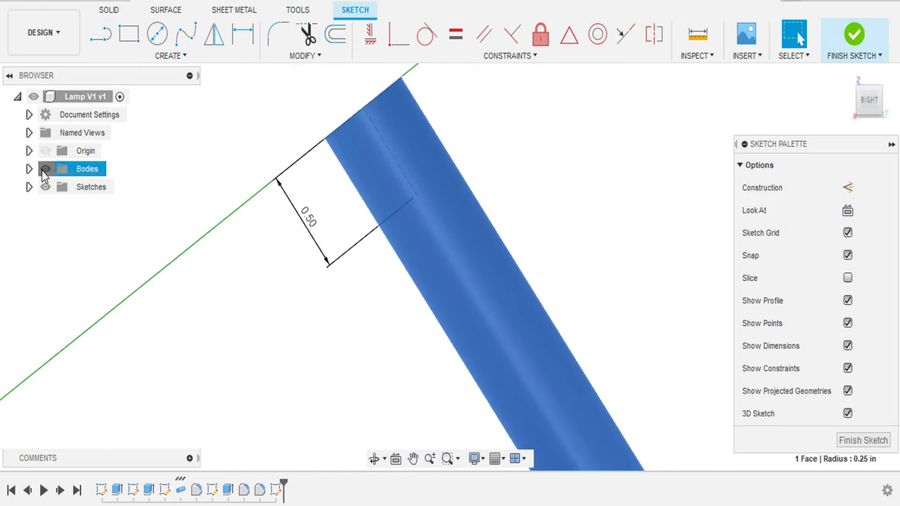
left_click(45, 168)
key("l")
scroll(506, 232, "down", 5)
left_click(45, 169)
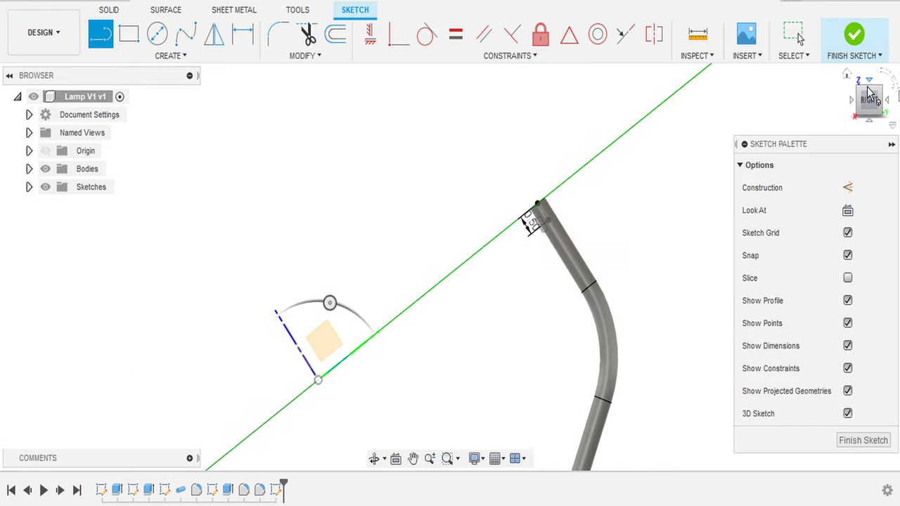
middle_click_drag(282, 246, 98, 373, "shift")
scroll(514, 251, "up", 3)
- Draw the 1.25 in line out from the tube's top end
left_click(514, 242)
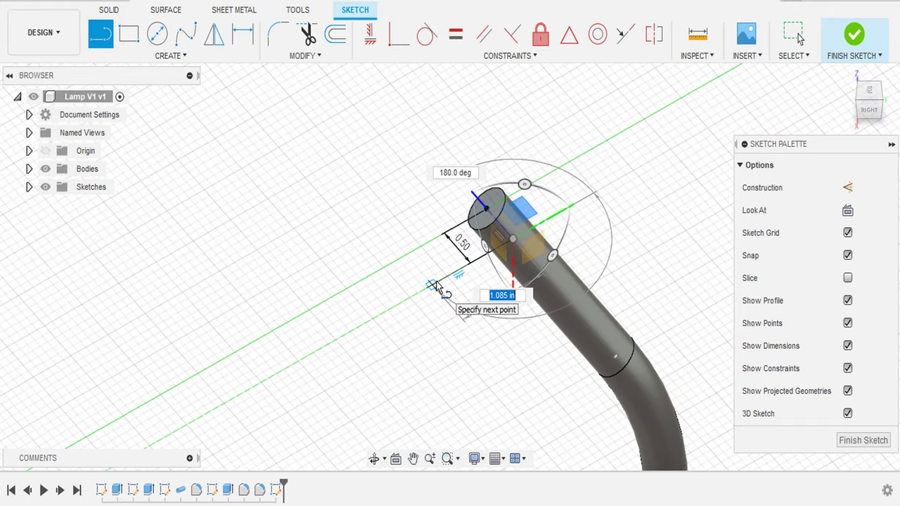
scroll(473, 247, "down", 5)
scroll(476, 244, "up", 2)
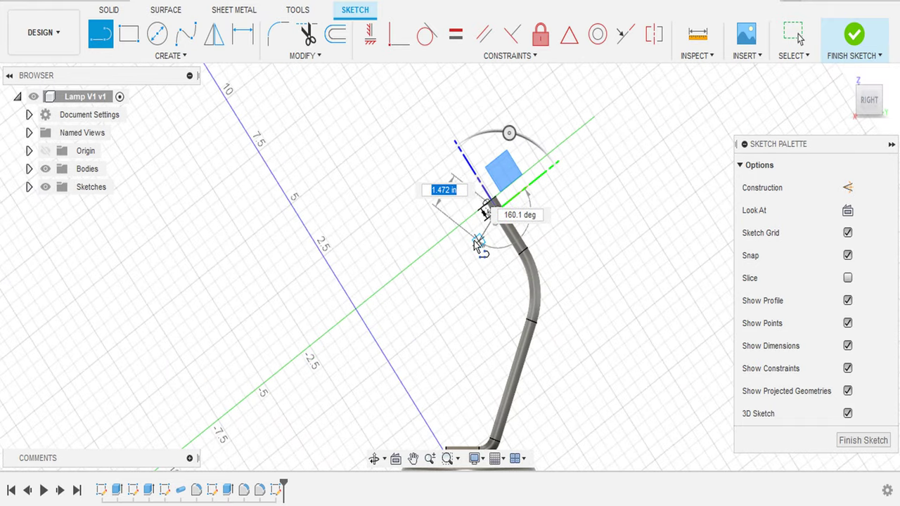
scroll(476, 243, "up", 2)
scroll(473, 238, "up", 2)
type("1.25")
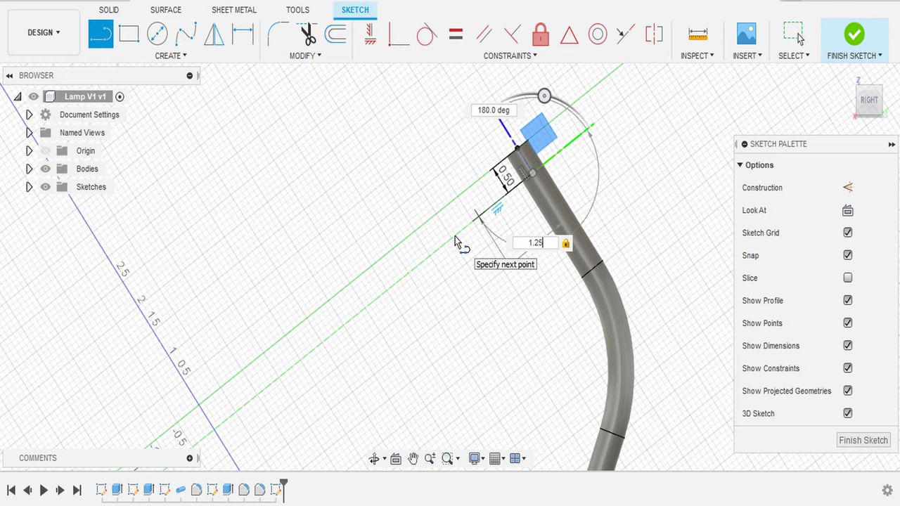
key("Return")
key("Escape")
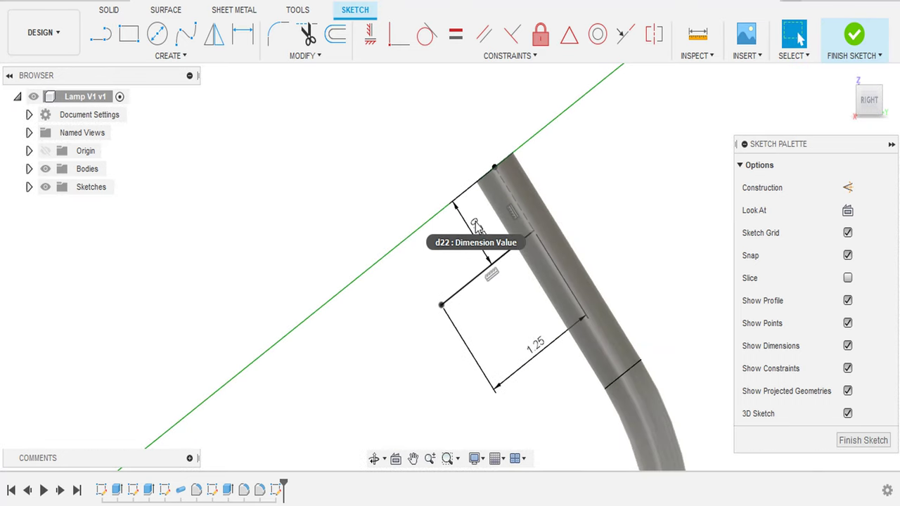
scroll(476, 224, "down", 3)
- Place a 1.5 diameter circle centred on the outer endpoint of the 1.25 in line
key("c")
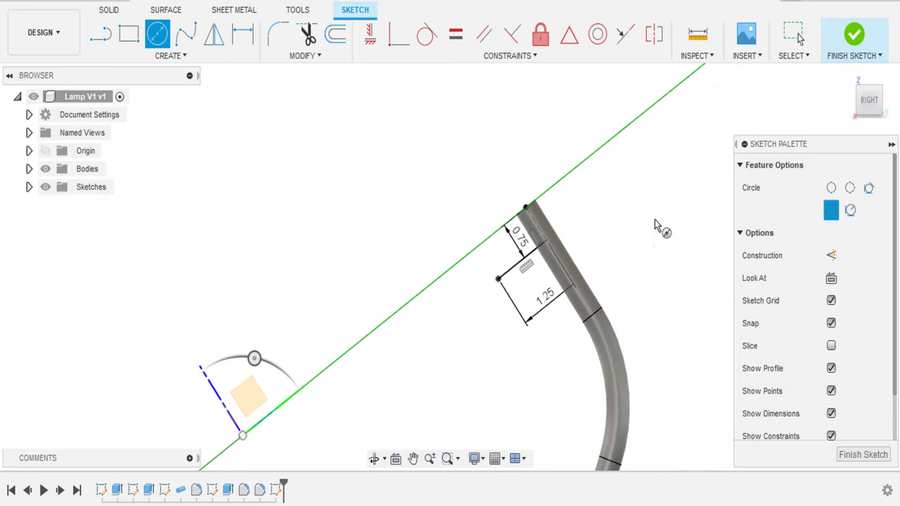
left_click(866, 98)
left_click(524, 235)
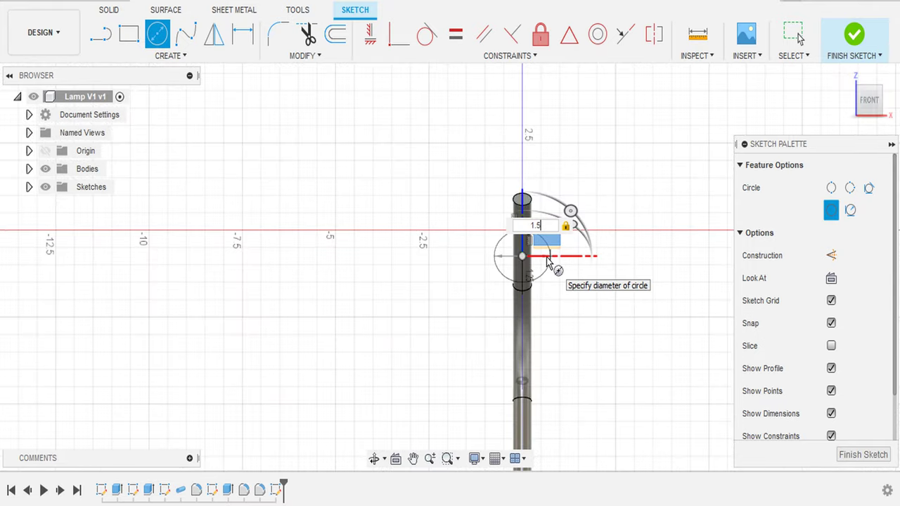
type("1")
key("Return")
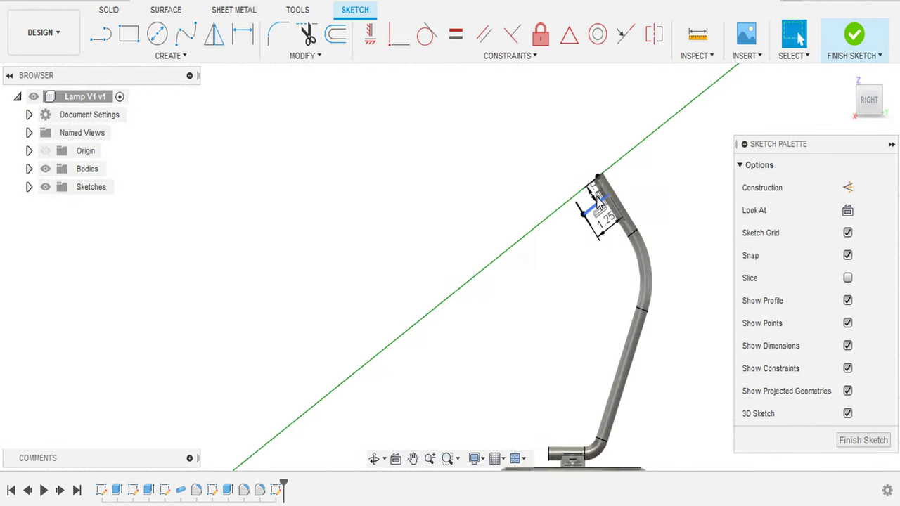
left_click(109, 10)
left_click(167, 55)
- Set up a 1 in circular pipe along the 1.25 in short line as a new body
left_click(106, 297)
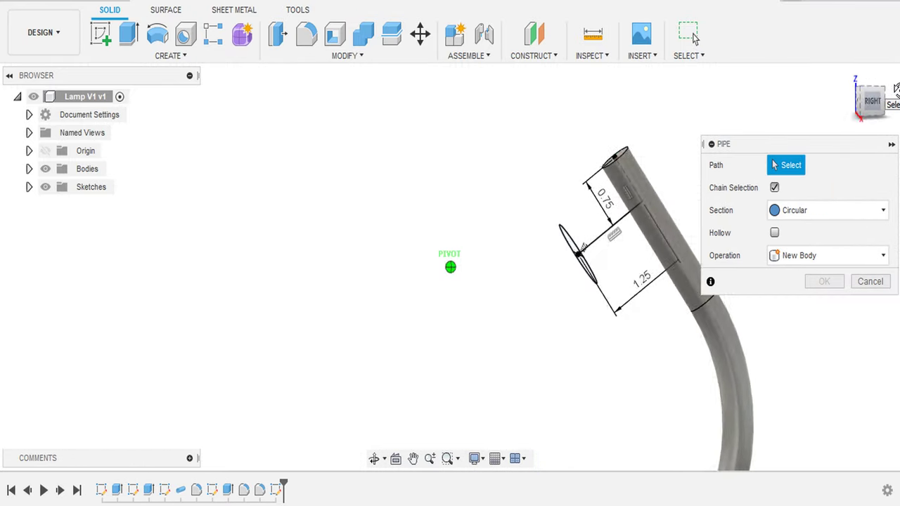
left_click(594, 235)
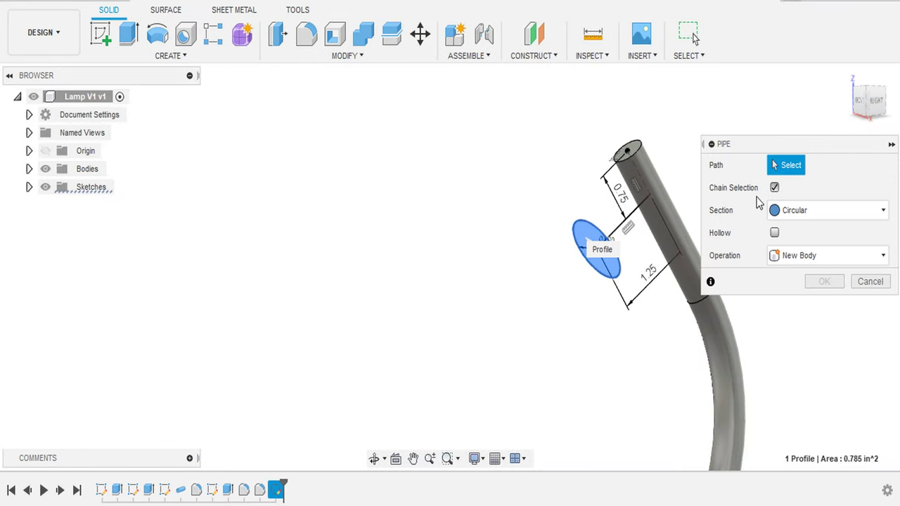
left_click(592, 238)
type("1")
left_click(826, 300)
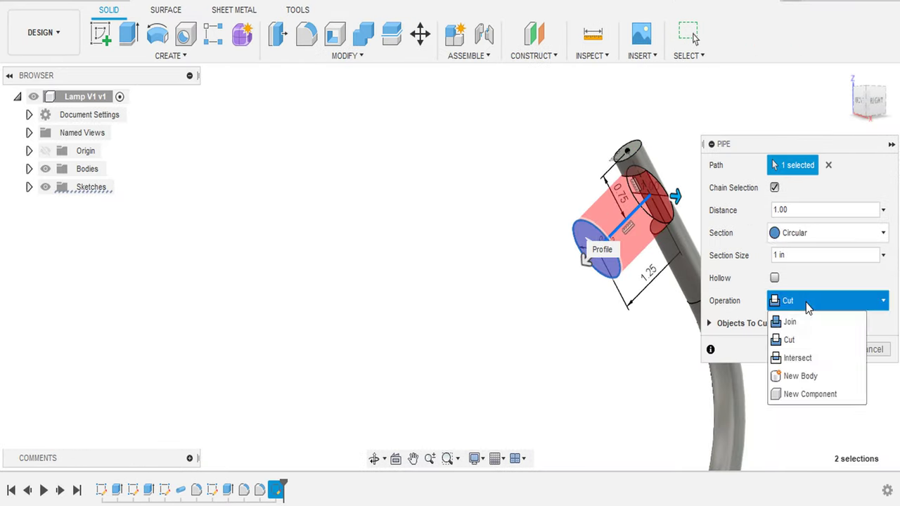
left_click(791, 373)
scroll(559, 287, "down", 5)
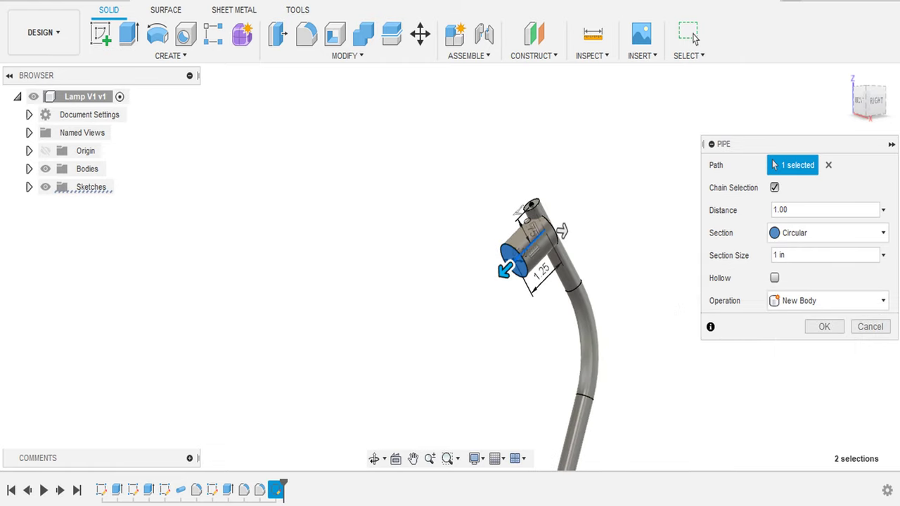
middle_click_drag(556, 281, 550, 216, "shift")
scroll(549, 216, "up", 3)
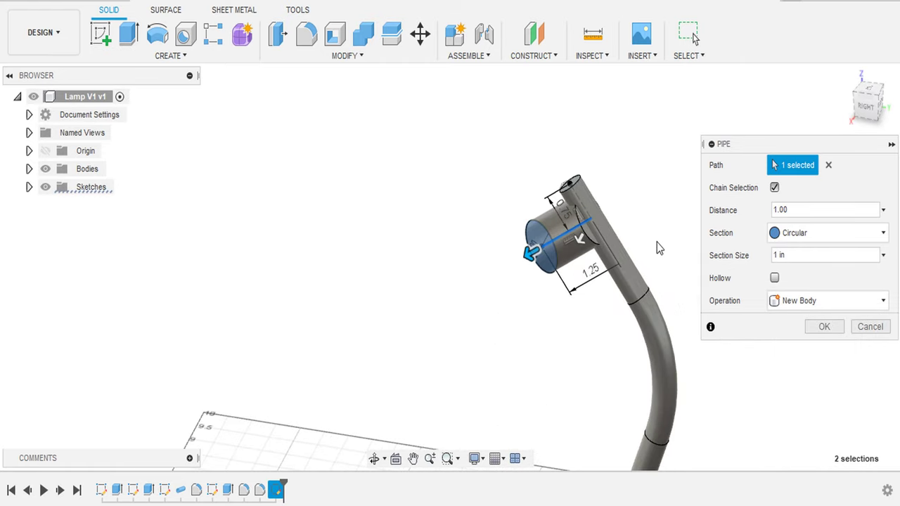
- Cancel the pipe, edit the arm sketch, and extend the short line through the arm tube
left_click(870, 327)
double_click(578, 229)
left_click(304, 55)
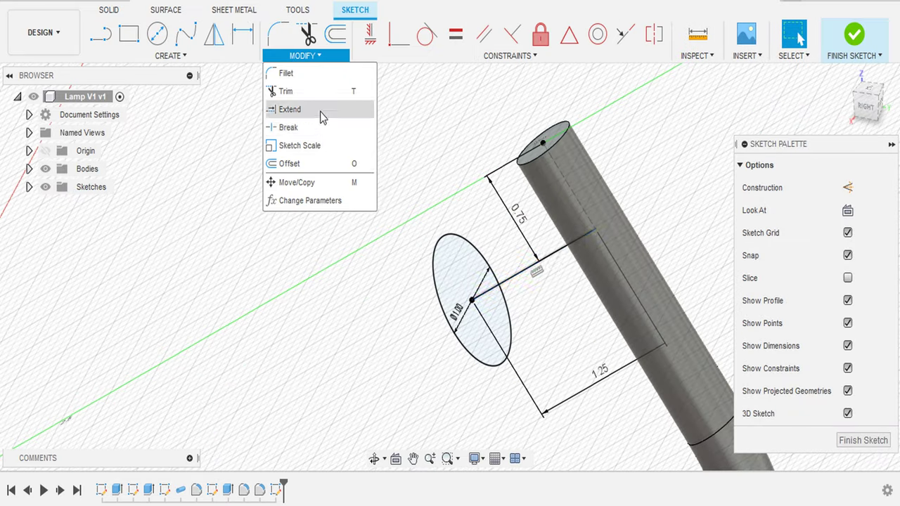
left_click(324, 115)
left_click(304, 55)
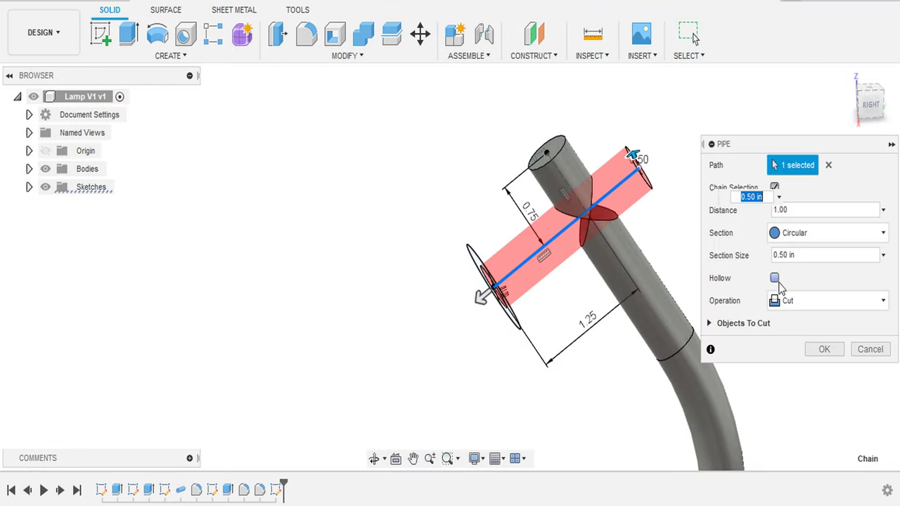
- Create the crossbar pipe with a 0.40 in section size, joined to the arm
left_click(783, 300)
left_click(800, 376)
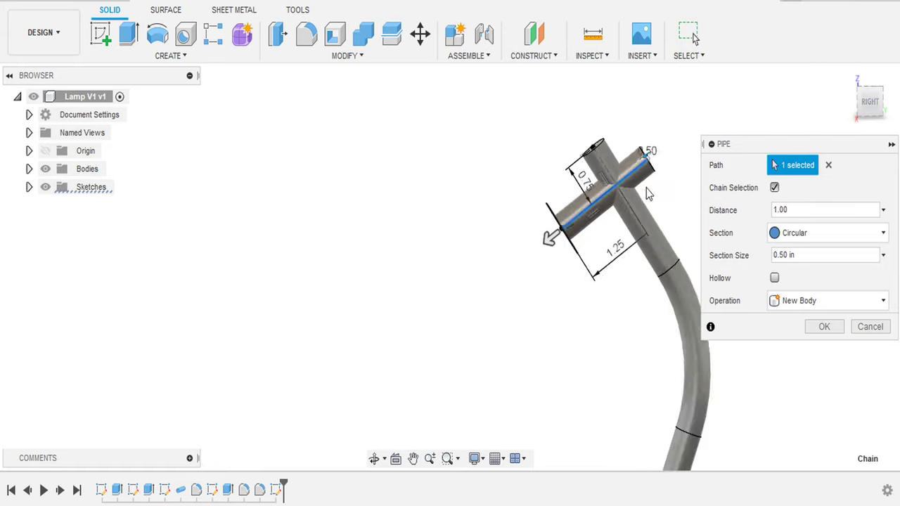
scroll(545, 204, "down", 5)
scroll(545, 204, "up", 5)
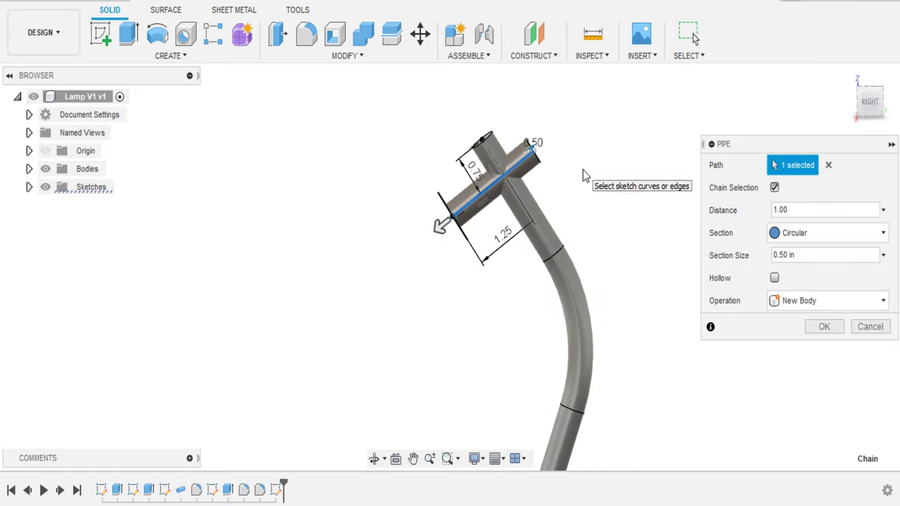
scroll(429, 211, "up", 2)
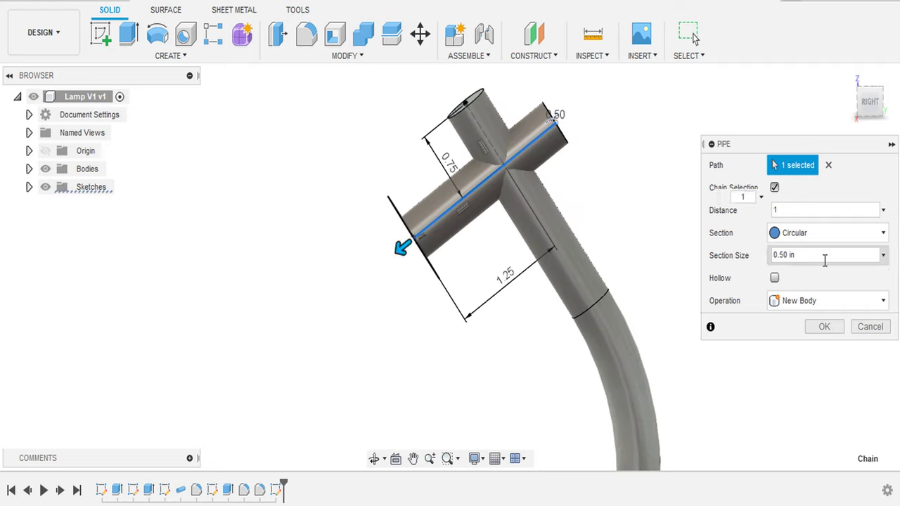
type("0.25")
type(".40")
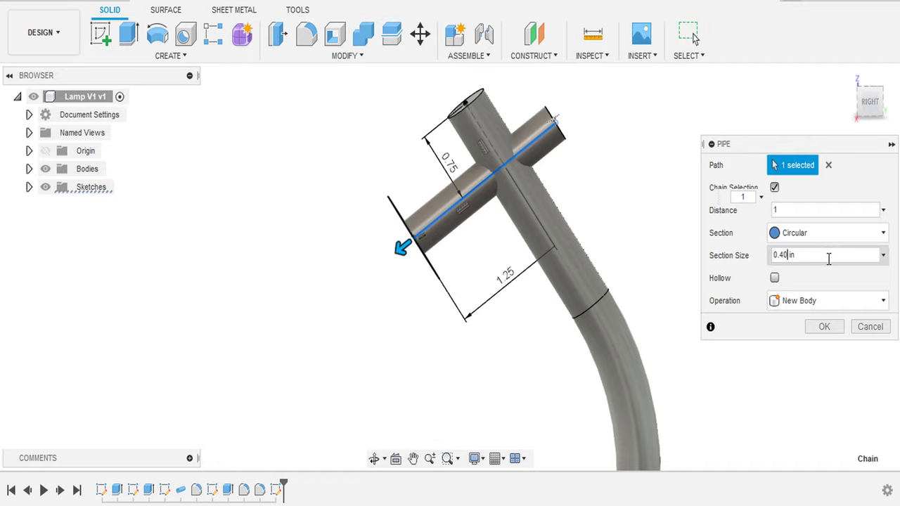
left_click(829, 301)
left_click(788, 321)
left_click(819, 327)
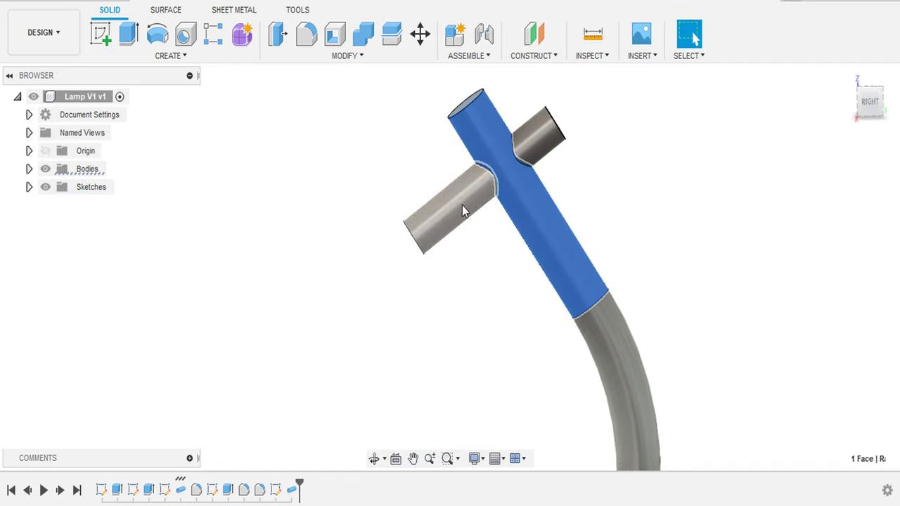
- Abandon a push-pull on the crossbar end face and orbit to view the lamp top from below
scroll(601, 208, "up", 5)
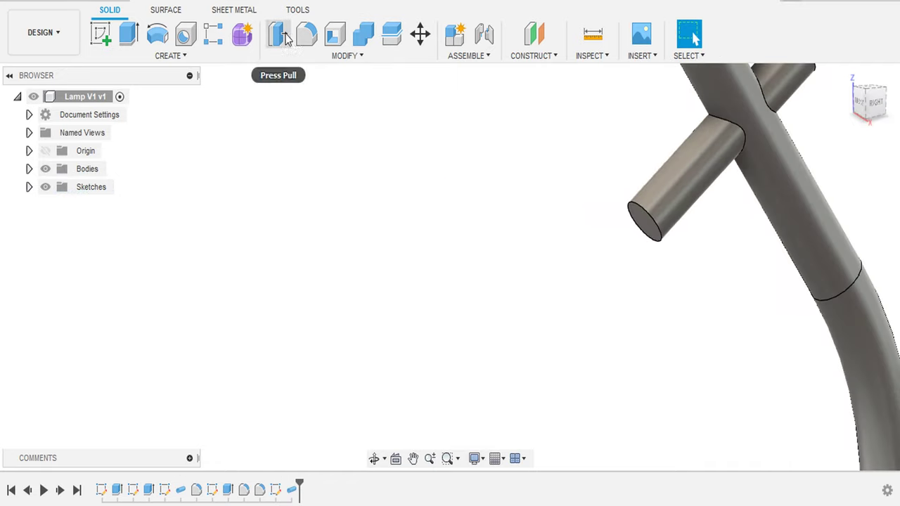
left_click(285, 38)
left_click(644, 220)
key("Escape")
scroll(634, 95, "down", 5)
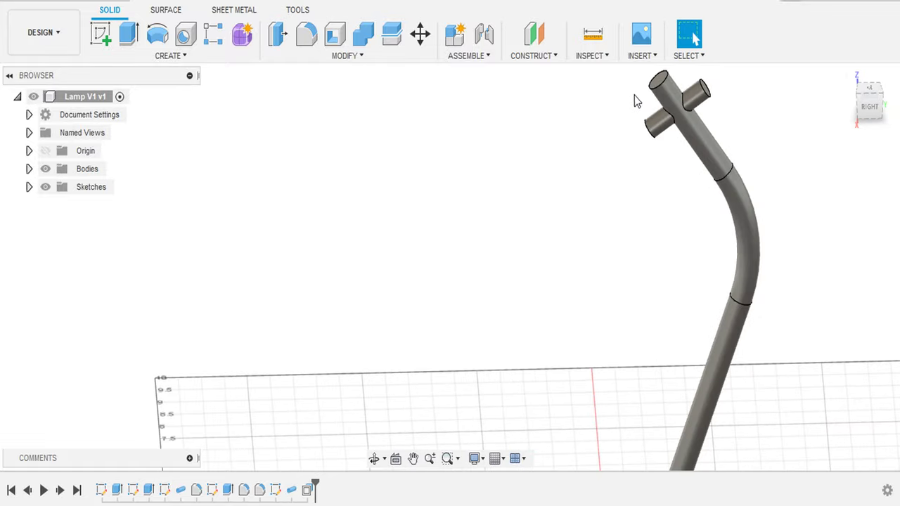
middle_click_drag(634, 95, 834, 124, "shift")
scroll(623, 187, "up", 5)
scroll(815, 428, "down", 3)
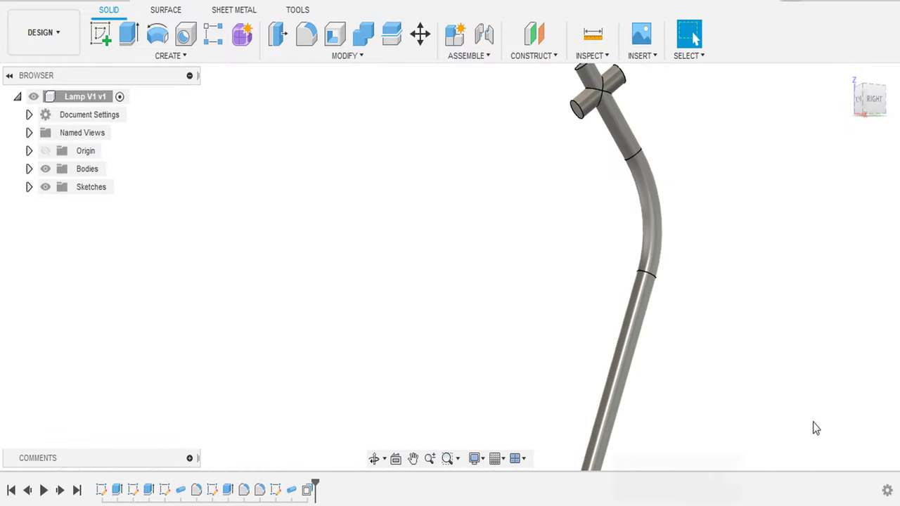
middle_click_drag(534, 169, 831, 156, "shift")
scroll(694, 234, "up", 5)
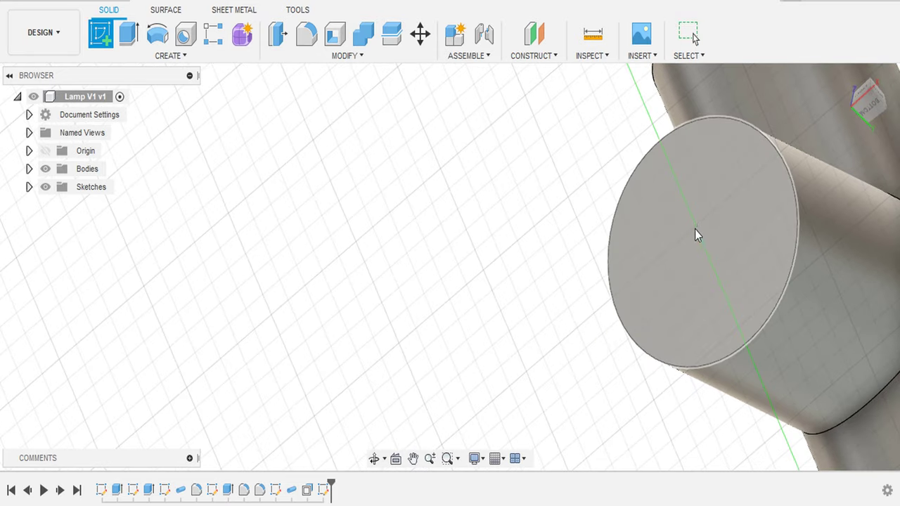
- Sketch a 1.5 diameter circle centred on the cylinder's end face
key("c")
left_click(695, 236)
left_click(624, 223)
scroll(676, 247, "down", 5)
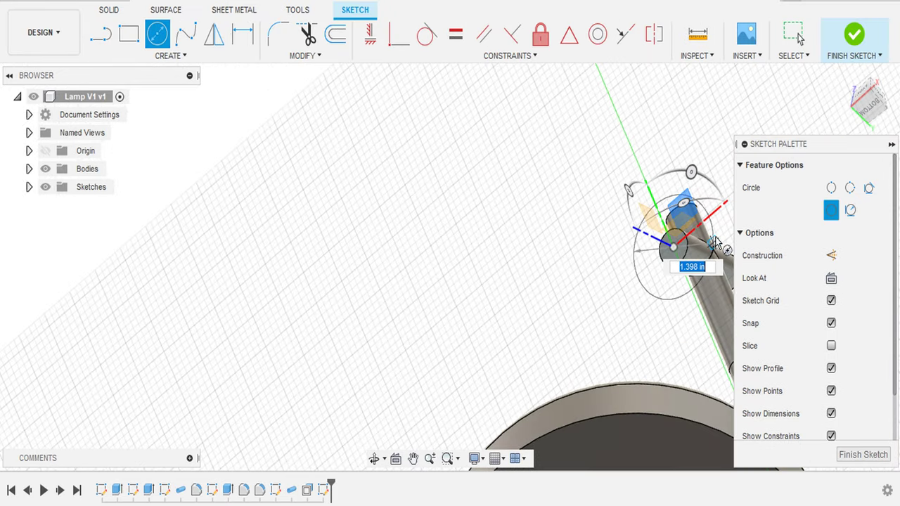
middle_click_drag(716, 242, 422, 130, "shift")
scroll(422, 131, "down", 3)
scroll(448, 146, "up", 3)
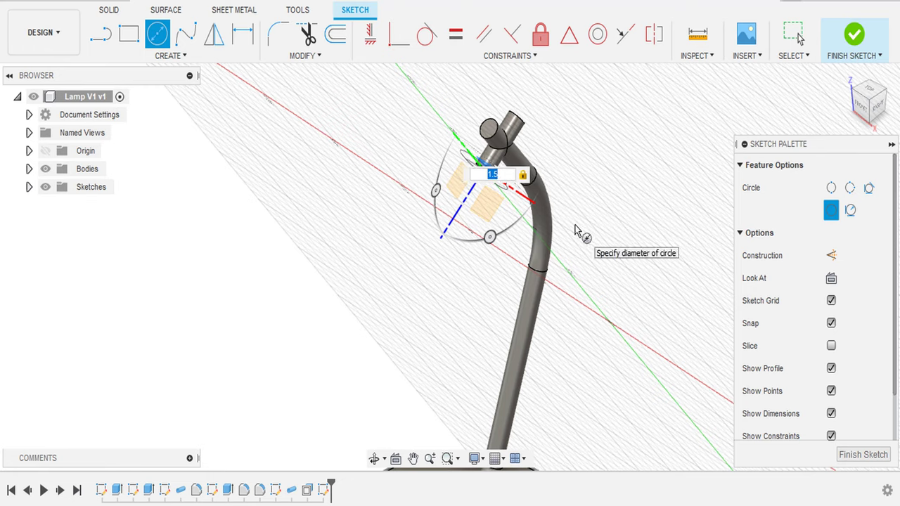
scroll(575, 219, "down", 2)
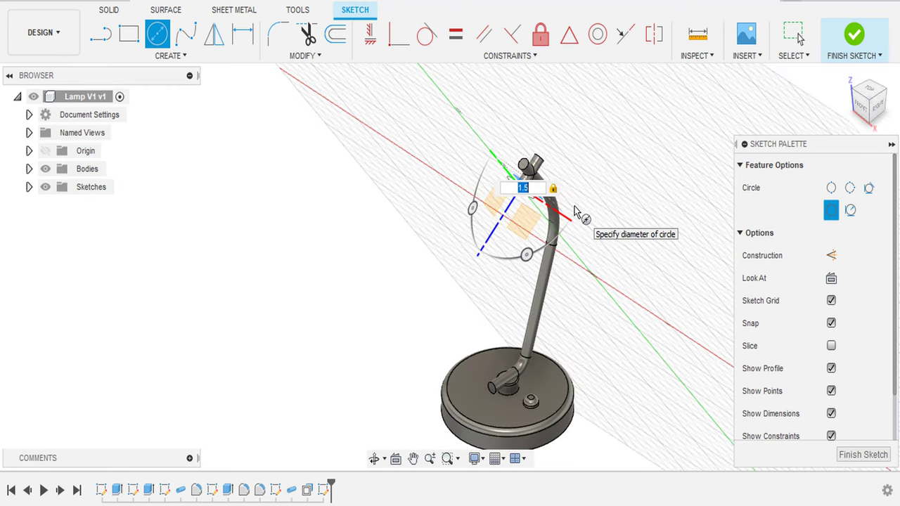
key("Return")
scroll(534, 182, "up", 4)
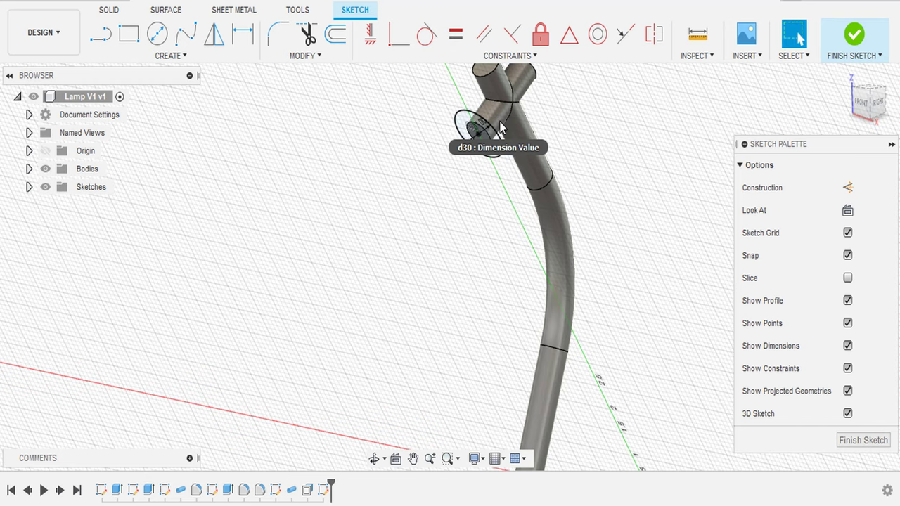
scroll(501, 127, "down", 3)
scroll(368, 147, "up", 2)
- Extrude the ring profile 0.50 in into a solid collar
left_click(104, 11)
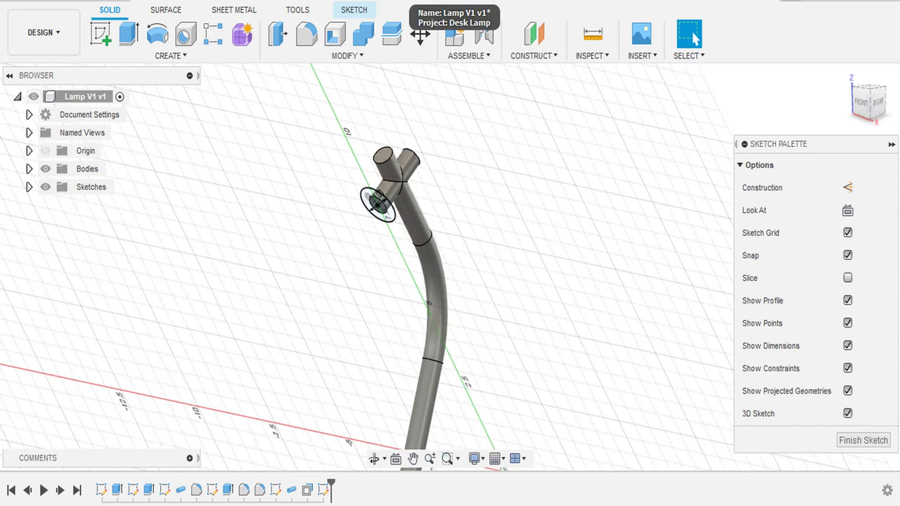
left_click(128, 32)
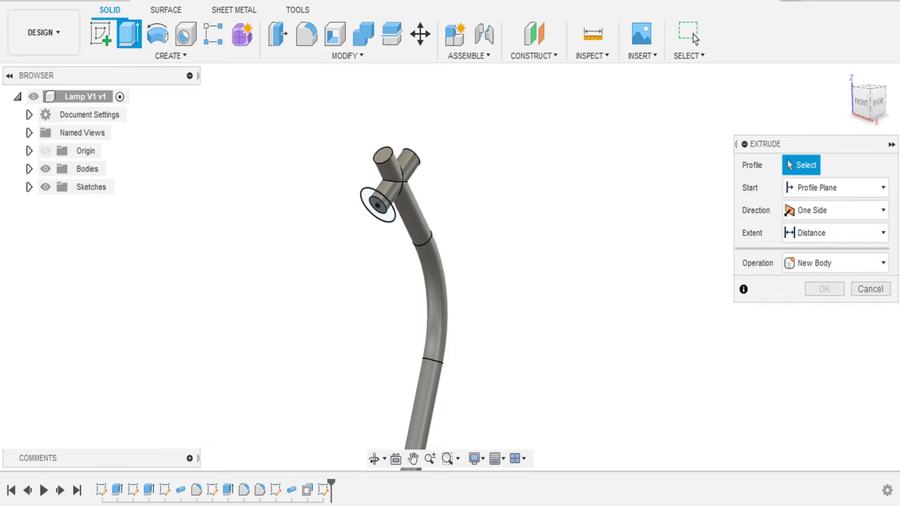
double_click(368, 201)
scroll(318, 157, "up", 5)
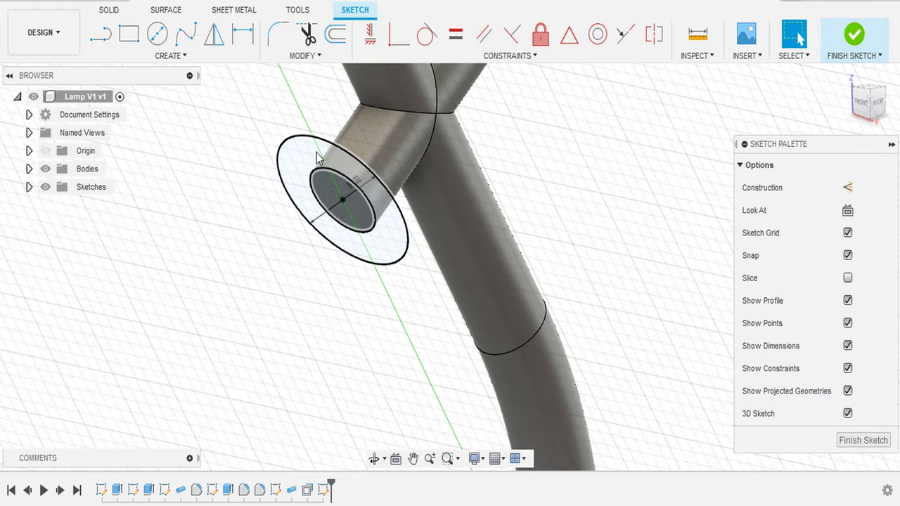
key("e")
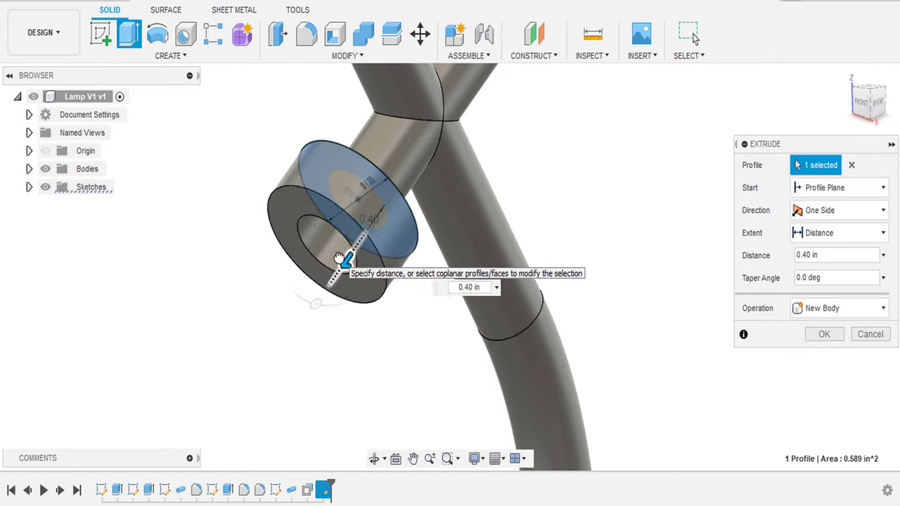
scroll(344, 258, "down", 5)
scroll(382, 242, "up", 2)
scroll(382, 243, "down", 1)
scroll(381, 243, "down", 2)
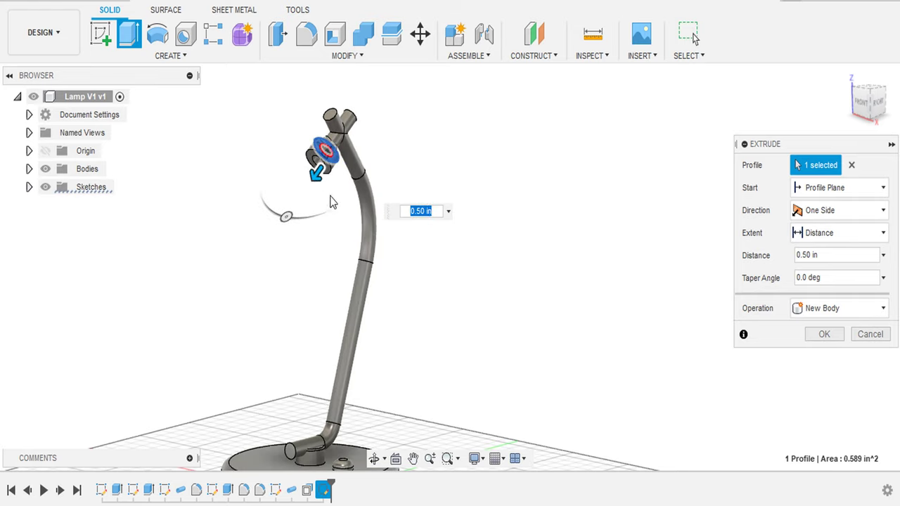
scroll(373, 211, "up", 4)
scroll(364, 181, "up", 2)
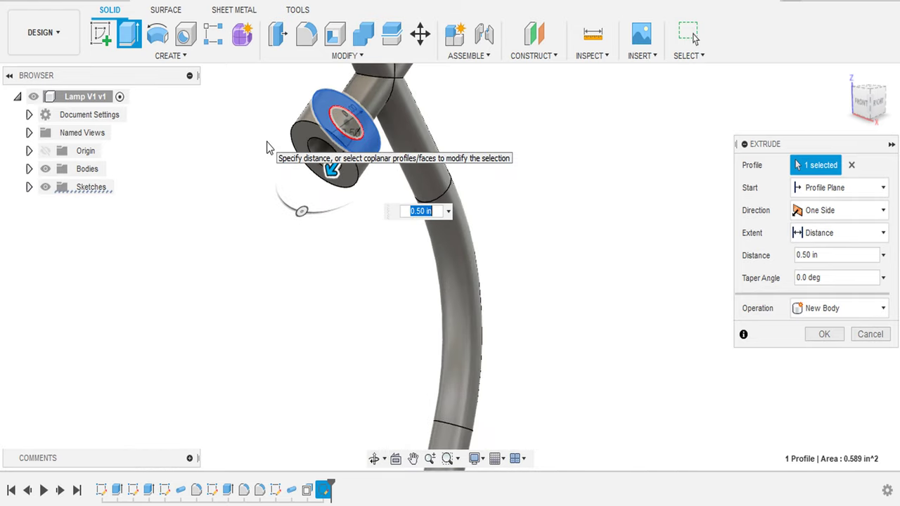
left_click(819, 336)
- Add an internal thread to the collar's hole
left_click(121, 58)
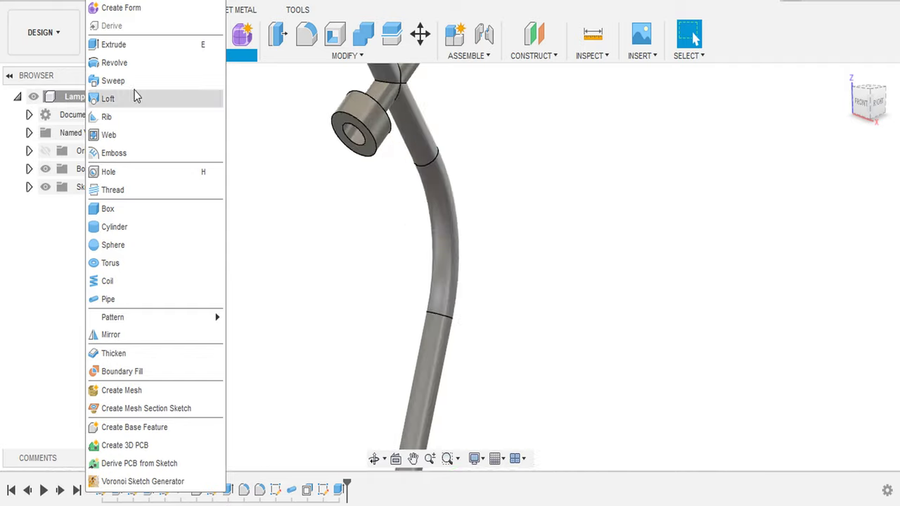
left_click(105, 245)
left_click(357, 131)
left_click(821, 371)
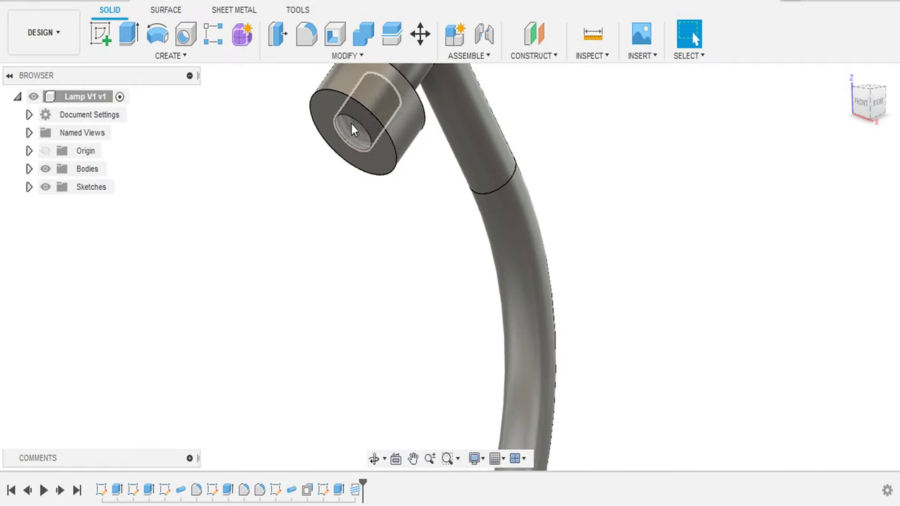
left_click(156, 59)
left_click(105, 246)
left_click(823, 371)
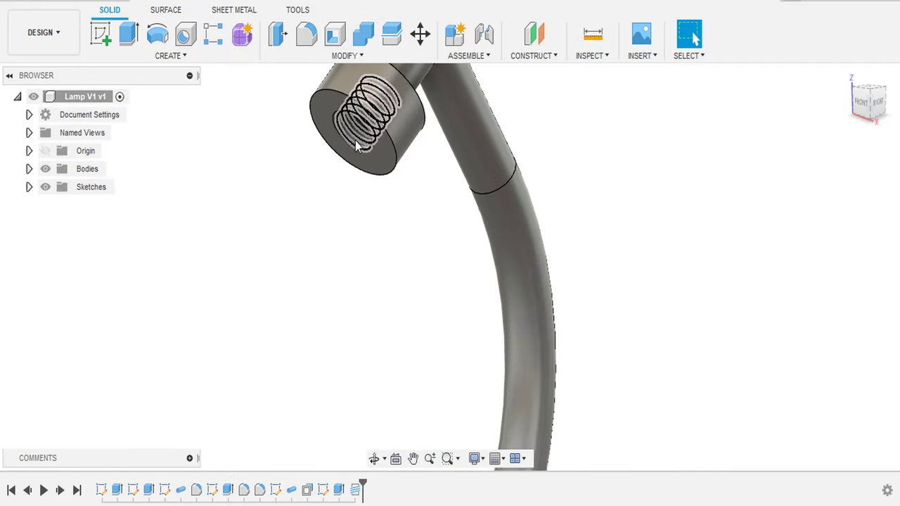
- Start a new sketch on the collar's front face
left_click(100, 33)
left_click(434, 129)
left_click(434, 128)
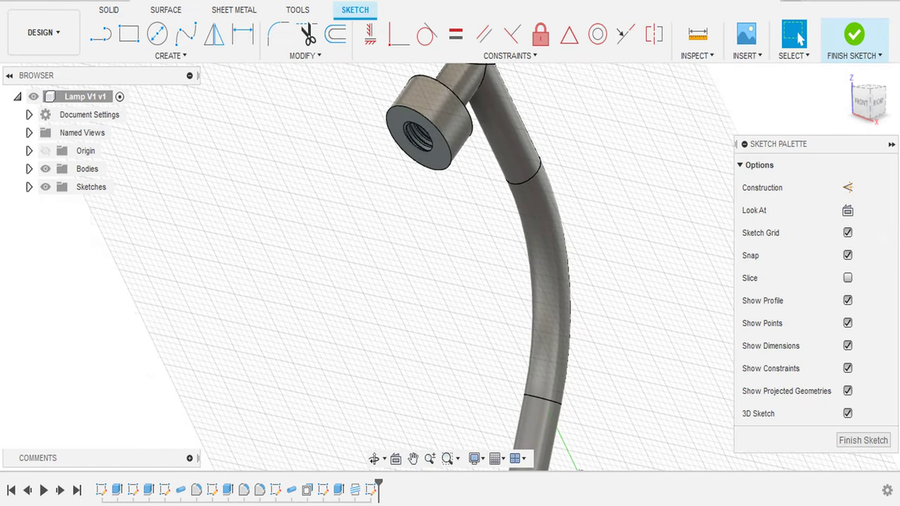
- Draw a 3 in diameter circle centred on the collar face and finish the sketch
left_click(175, 62)
left_click(133, 124)
scroll(422, 175, "up", 5)
left_click(421, 176)
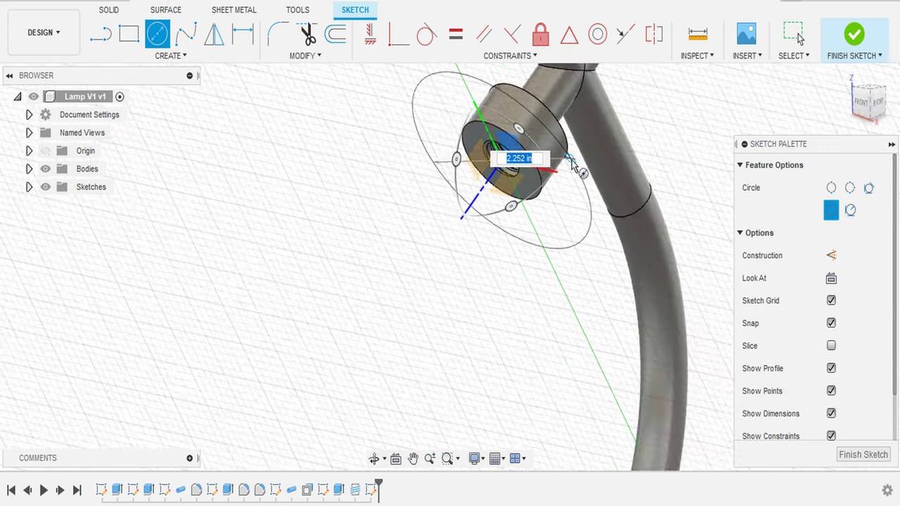
scroll(555, 158, "down", 5)
scroll(584, 171, "up", 2)
type("3.5")
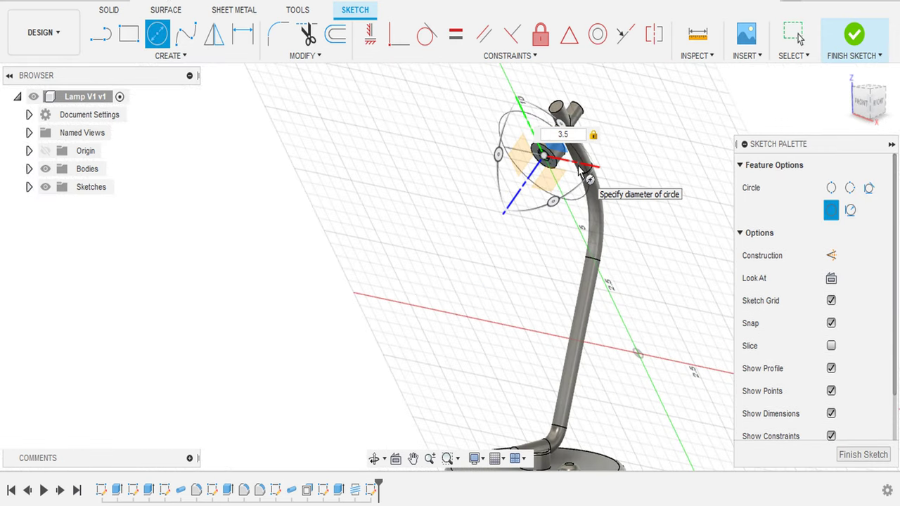
key("Return")
key("Escape")
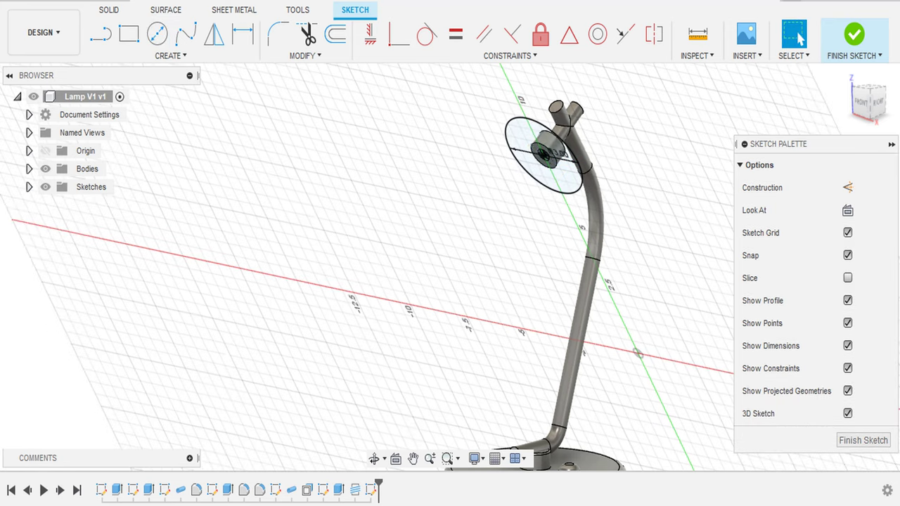
scroll(473, 115, "up", 3)
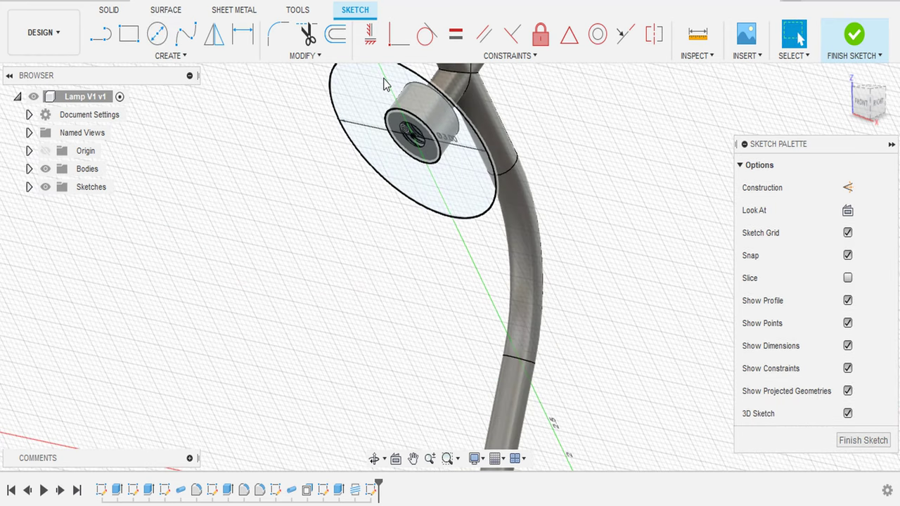
left_click(182, 61)
- Try extruding the disc, then cancel and offset the circle outline into a ring
key("e")
left_click(394, 190)
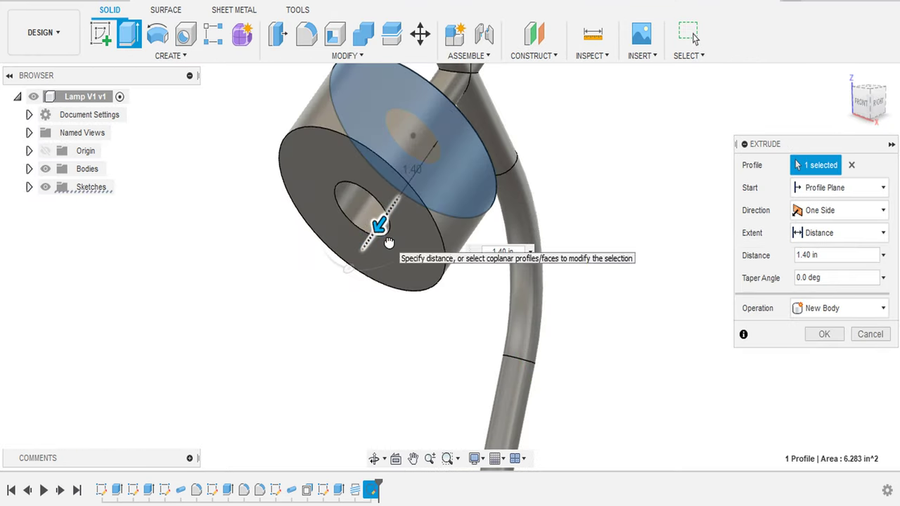
left_click(852, 338)
key("o")
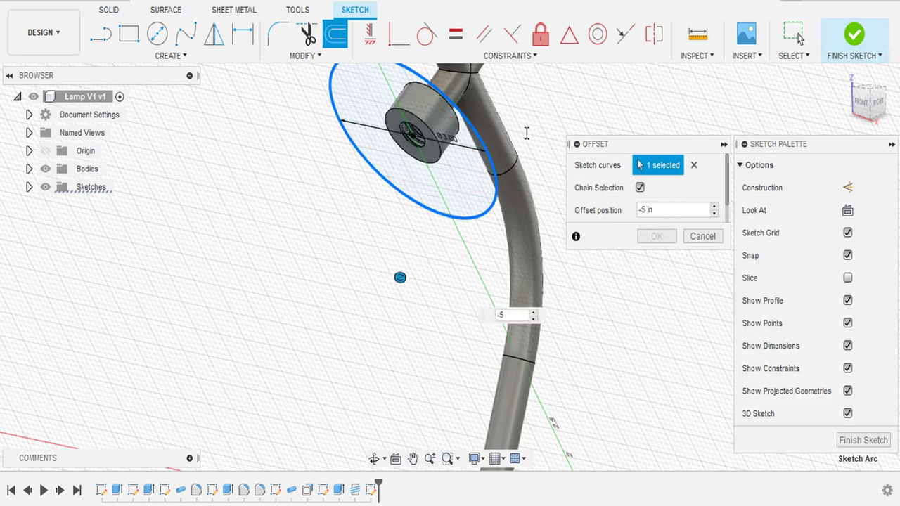
left_click(656, 237)
- Extrude the disc around the collar 1 in to form the lamp head
key("e")
left_click(420, 208)
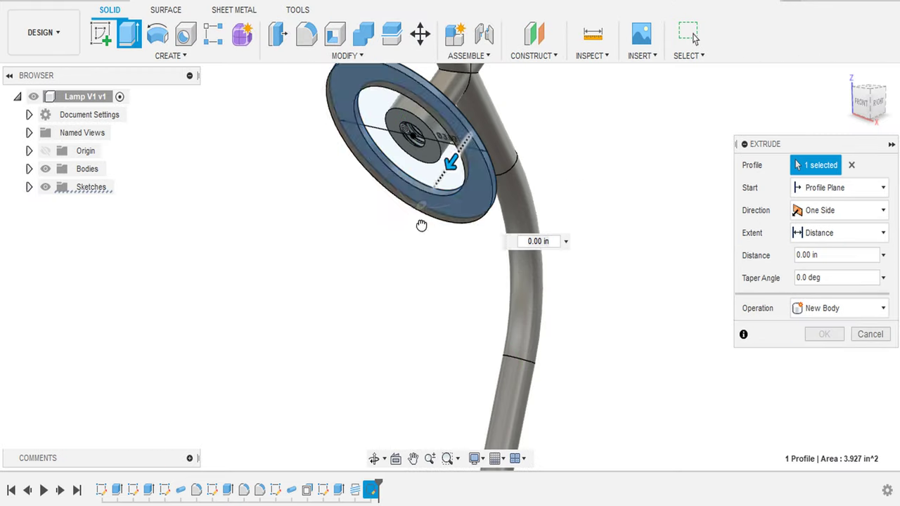
type("1.5")
middle_click_drag(421, 225, 450, 232, "shift")
scroll(492, 195, "down", 3)
scroll(492, 195, "up", 3)
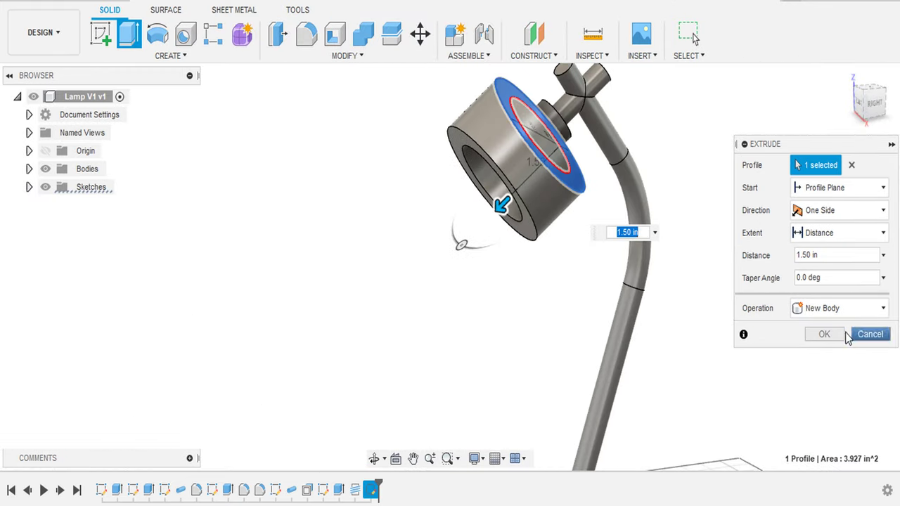
left_click(850, 335)
left_click_drag(863, 100, 872, 98)
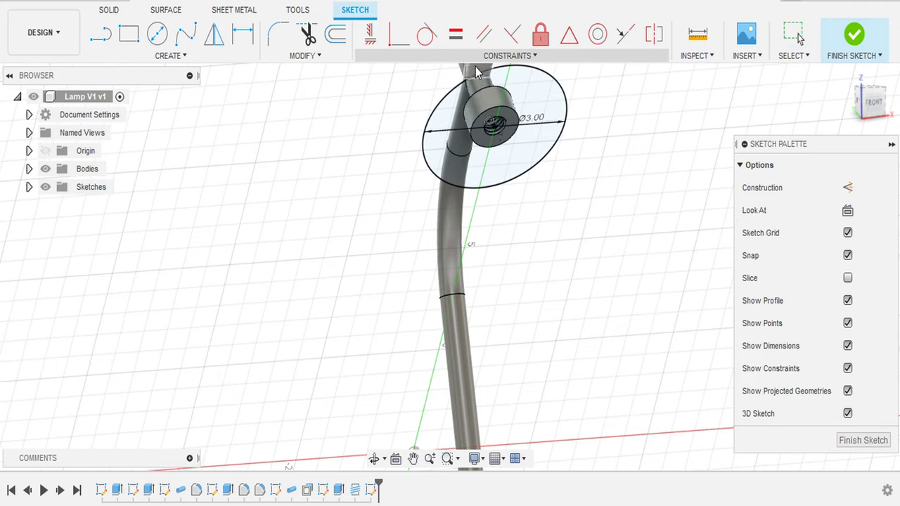
key("e")
left_click(491, 89)
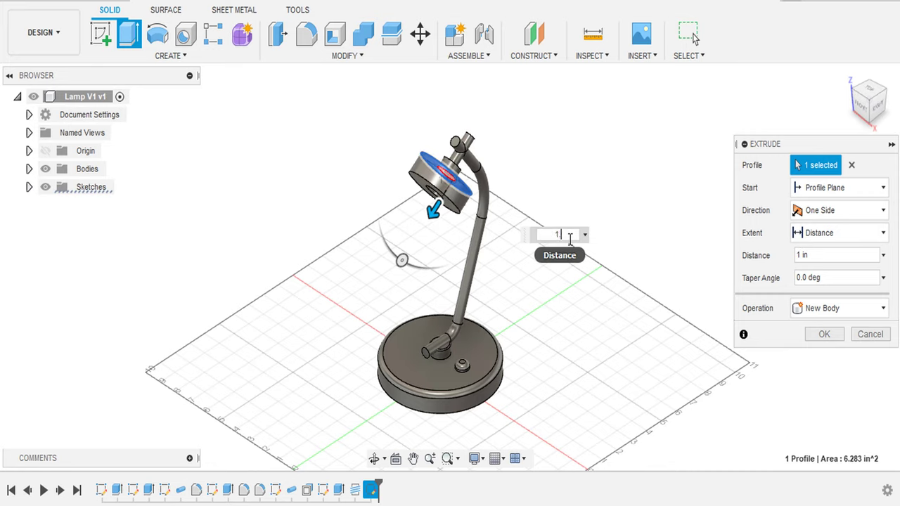
key("Return")
- Shell the lamp head to 0.20 in walls, removing its front and second end face
left_click(334, 33)
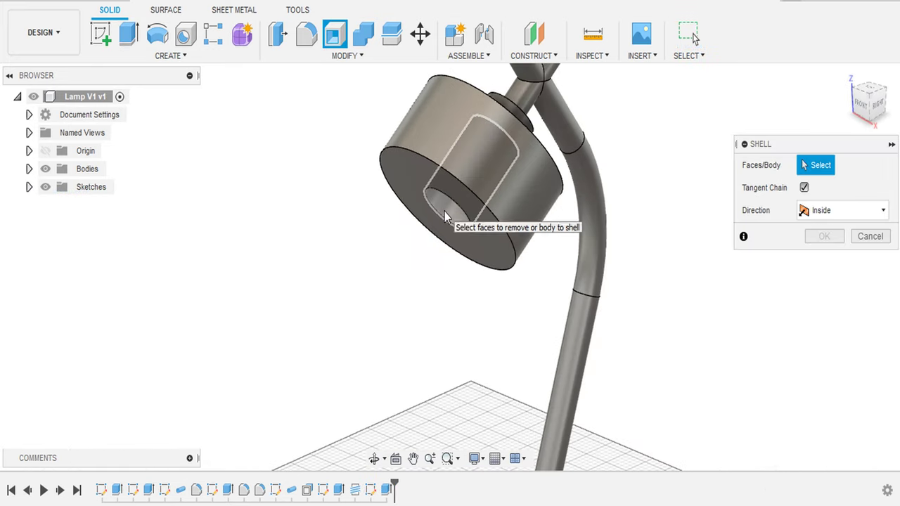
left_click(446, 214)
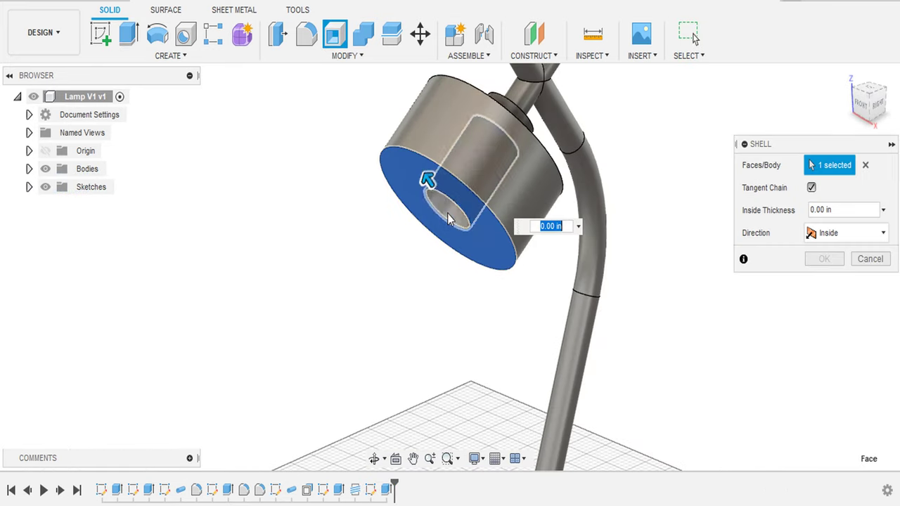
left_click(400, 155)
left_click_drag(402, 156, 412, 161)
mouse_move(411, 161)
middle_mouse_down("shift")
mouse_move(422, 210)
mouse_move(422, 141)
middle_mouse_up("shift")
left_click_drag(421, 141, 427, 135)
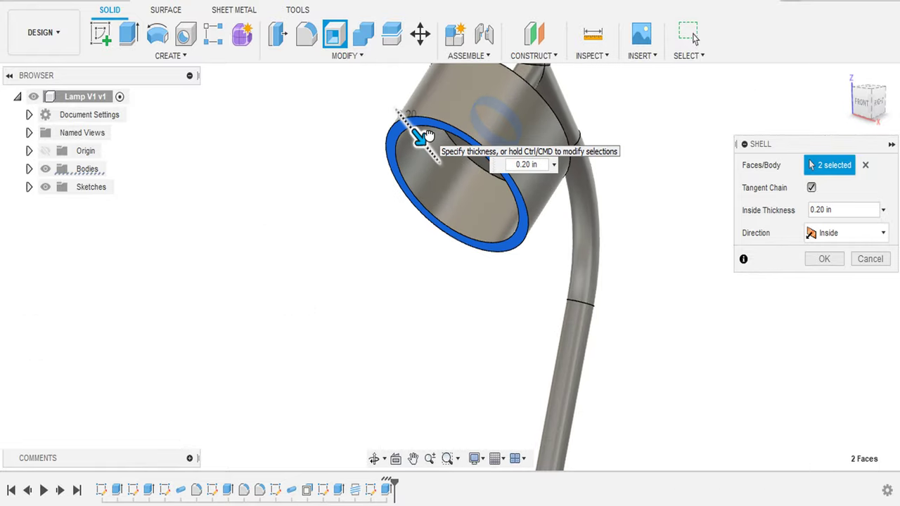
left_click(824, 259)
left_click(849, 81)
- Edit the base sketch to set the base circle diameter to 5.00
middle_click_drag(393, 263, 455, 232, "shift")
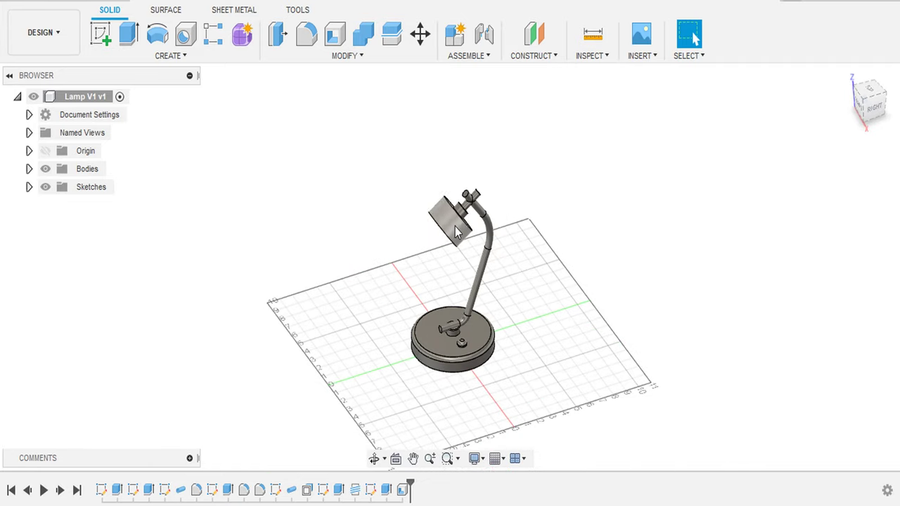
scroll(444, 365, "up", 5)
double_click(100, 490)
double_click(457, 236)
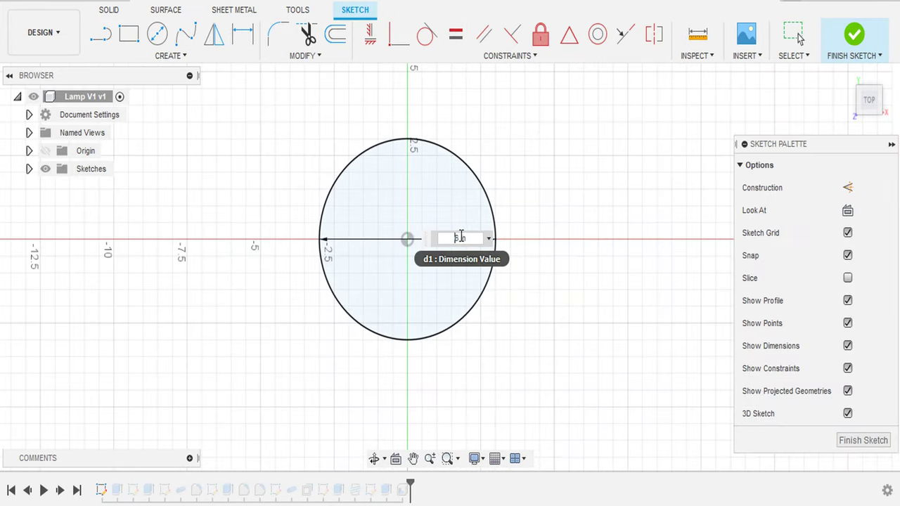
key("Return")
left_click(858, 30)
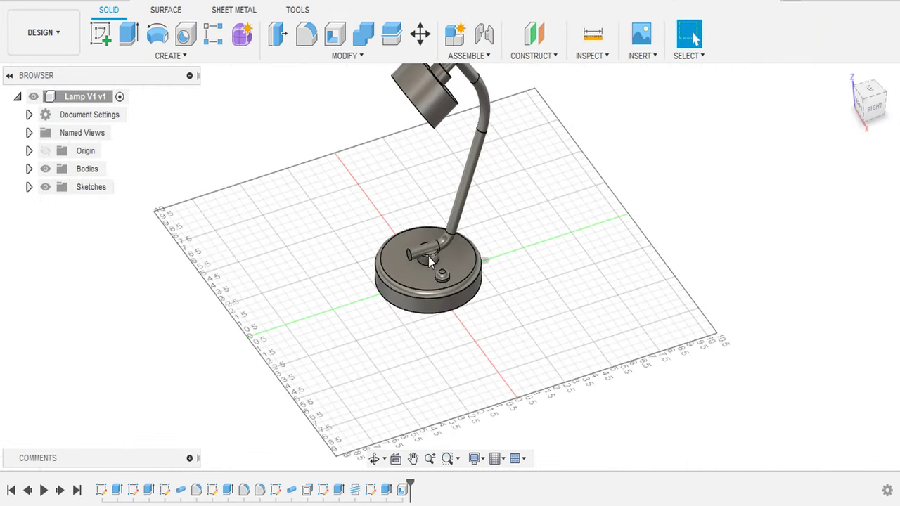
- Try a loft from the lamp head's ring face, then cancel the failed loft
scroll(435, 261, "down", 5)
left_click(345, 55)
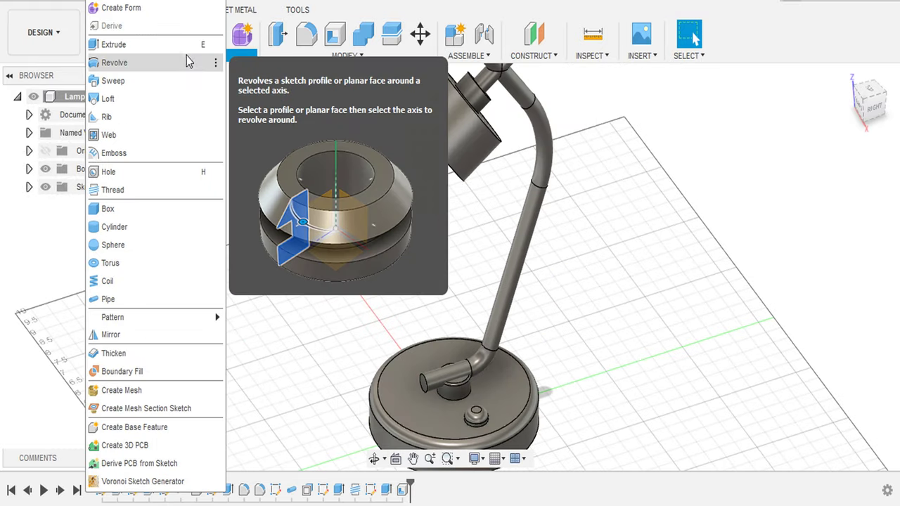
scroll(550, 111, "up", 3)
left_click(429, 151)
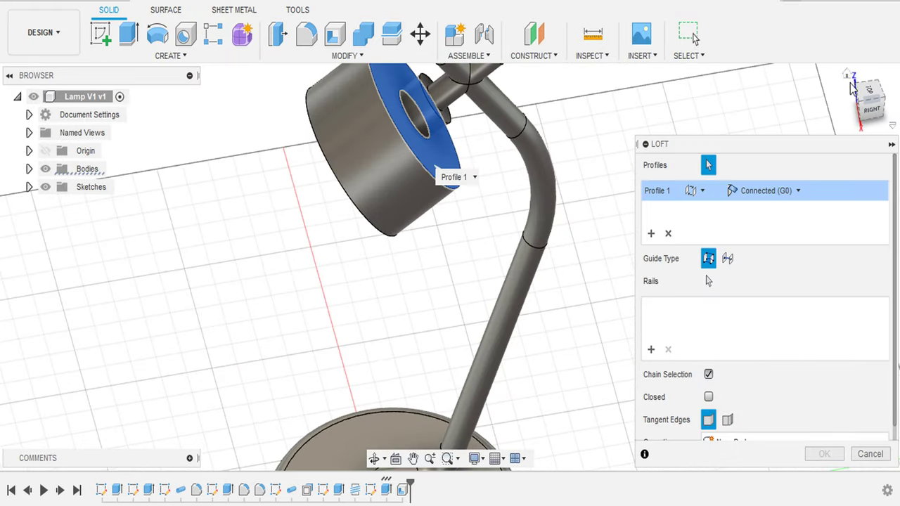
scroll(808, 302, "down", 1)
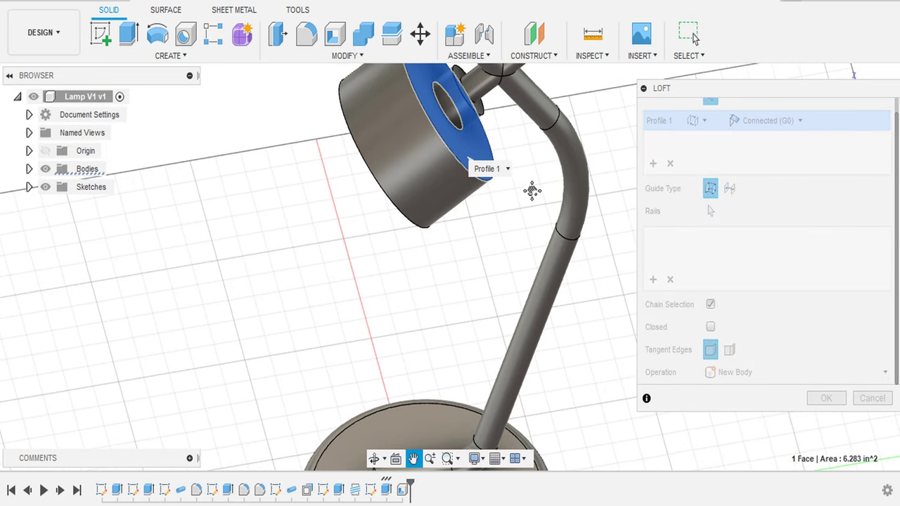
scroll(466, 128, "up", 3)
scroll(466, 128, "down", 3)
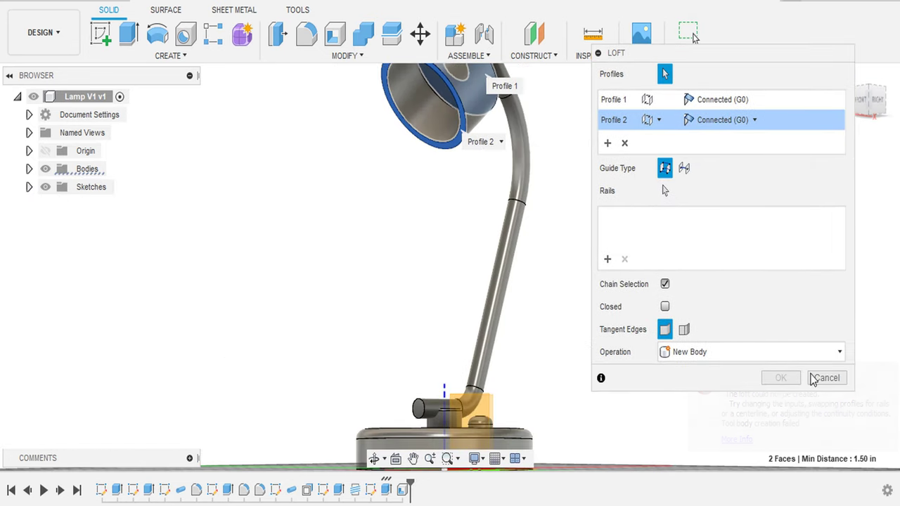
left_click(857, 486)
- Orbit to an elevated view and bring up the lamp-head sketch's options in the timeline
scroll(440, 97, "up", 2)
scroll(399, 94, "up", 3)
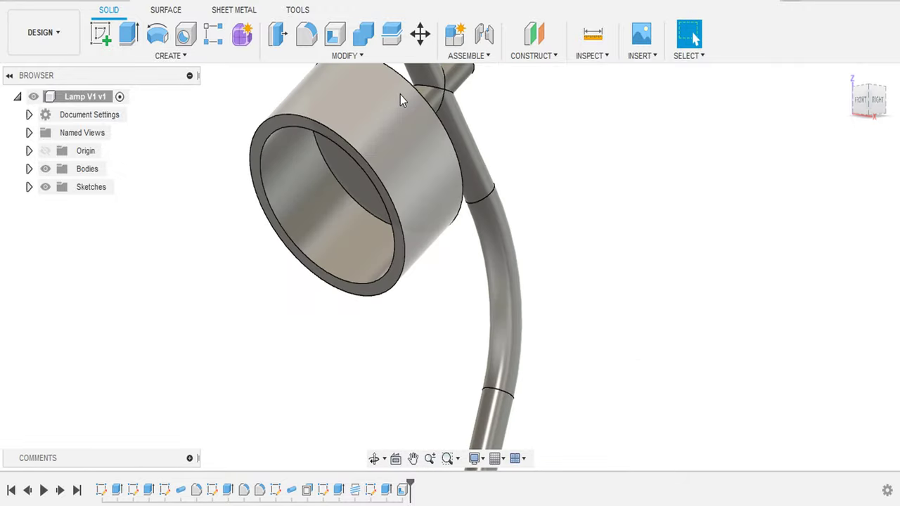
left_click(180, 55)
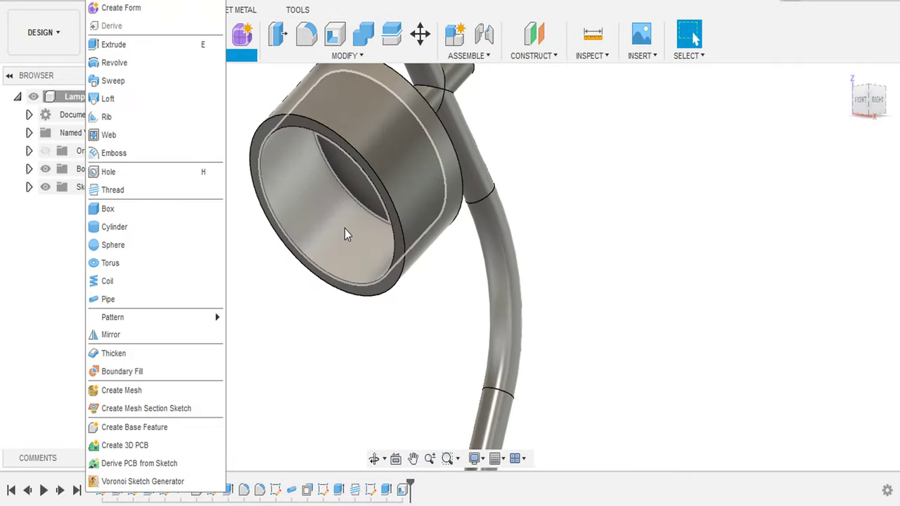
left_click(851, 78)
middle_click_drag(506, 117, 364, 162, "shift")
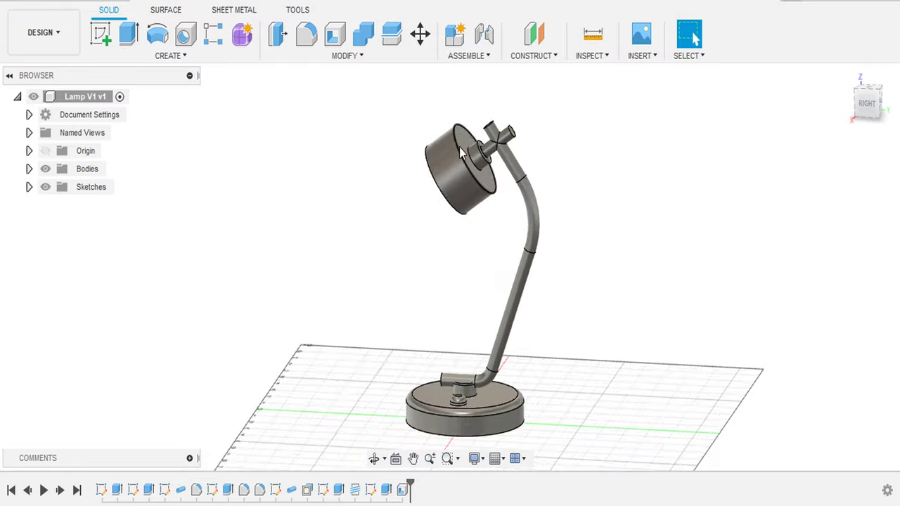
scroll(364, 162, "up", 3)
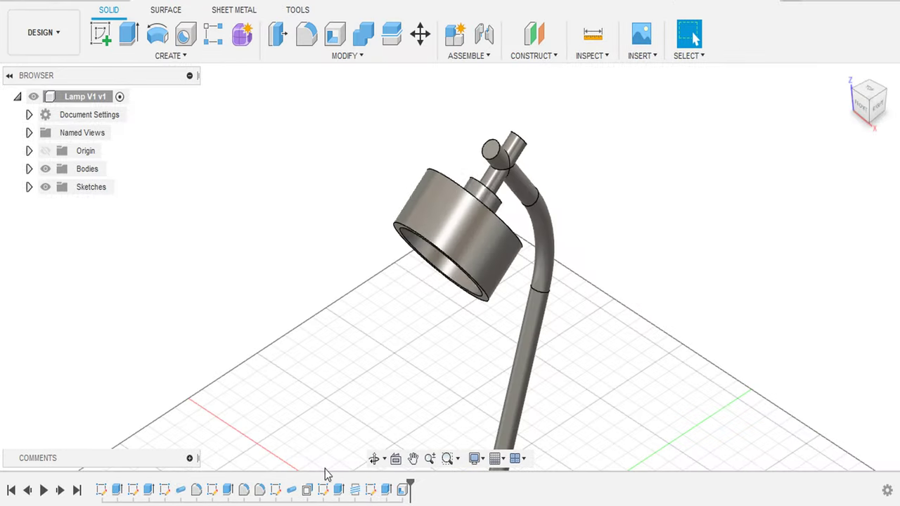
right_click(370, 490)
- Reopen the lamp-head sketch and start a line from the hub hole
left_click(411, 343)
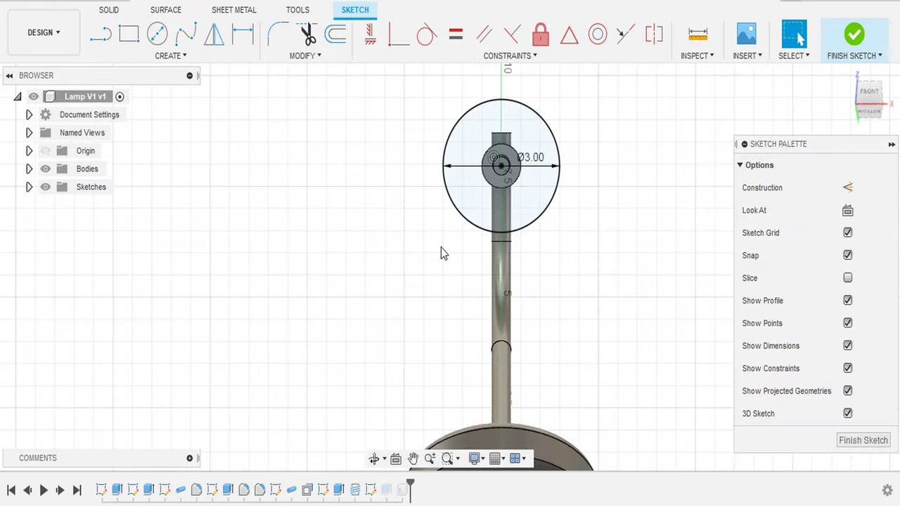
left_click(880, 87)
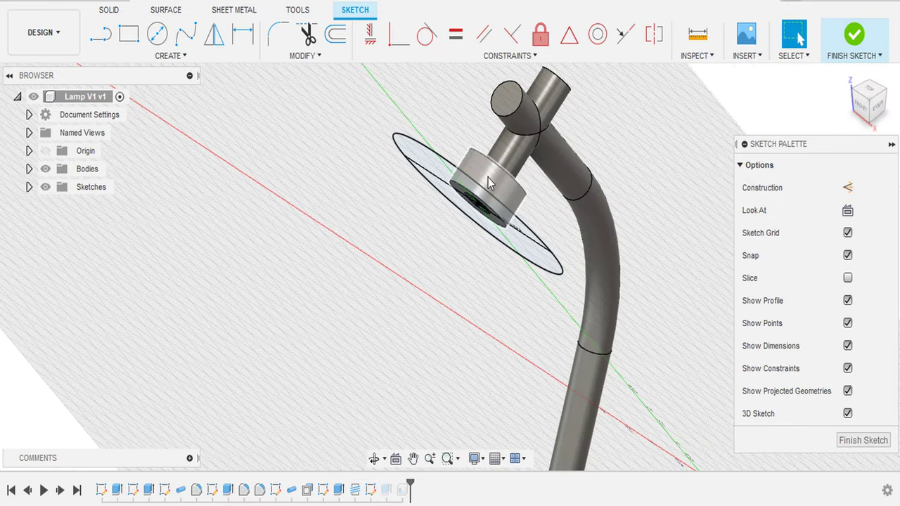
left_click_drag(864, 98, 870, 102)
key("l")
scroll(396, 201, "up", 5)
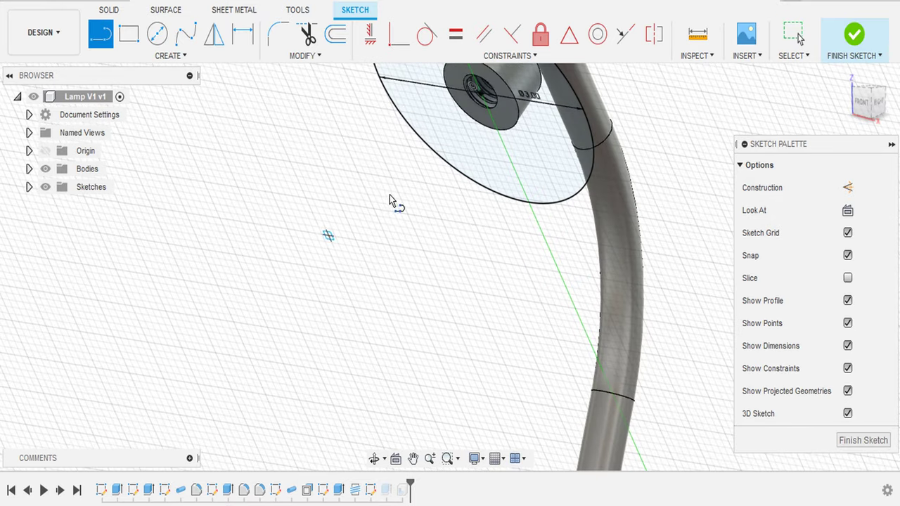
left_click(470, 116)
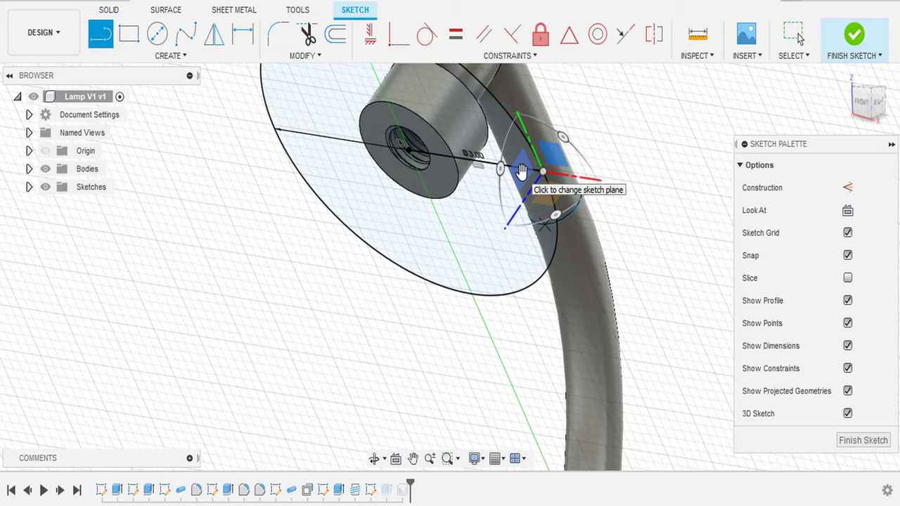
left_click(529, 184)
- Switch the drawing plane to face the viewer and close the slanted profile near the pole
middle_click_drag(578, 358, 145, 441, "shift")
scroll(145, 441, "down", 3)
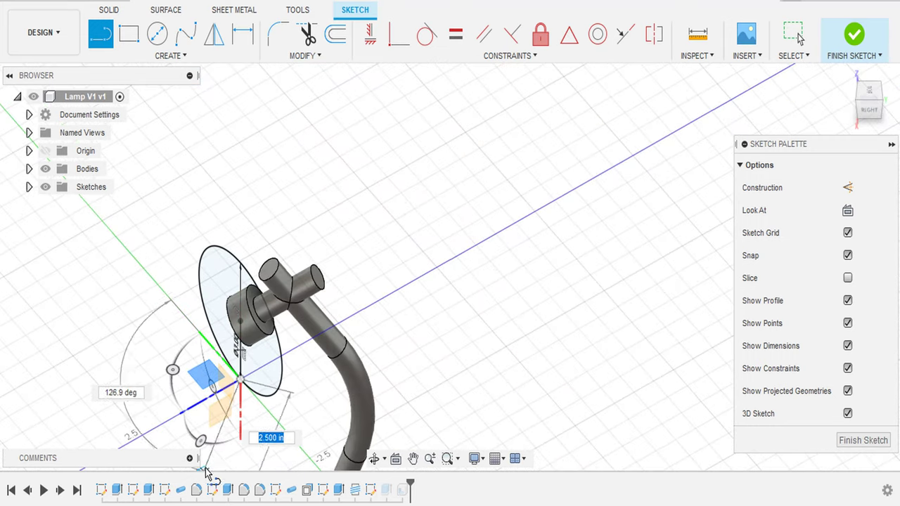
mouse_move(222, 435)
middle_mouse_down("shift")
mouse_move(291, 368)
mouse_move(311, 274)
mouse_move(408, 230)
middle_mouse_up("shift")
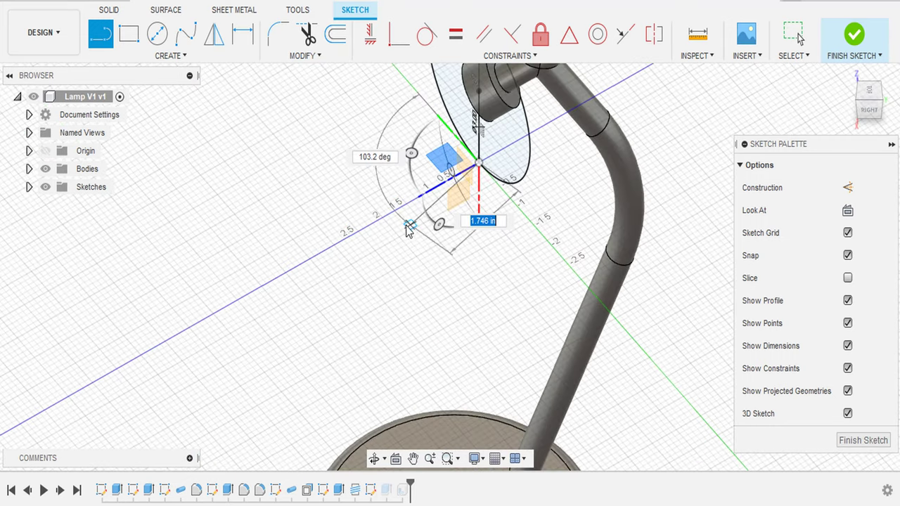
mouse_move(675, 162)
middle_mouse_down("shift")
mouse_move(520, 141)
mouse_move(514, 197)
middle_mouse_up("shift")
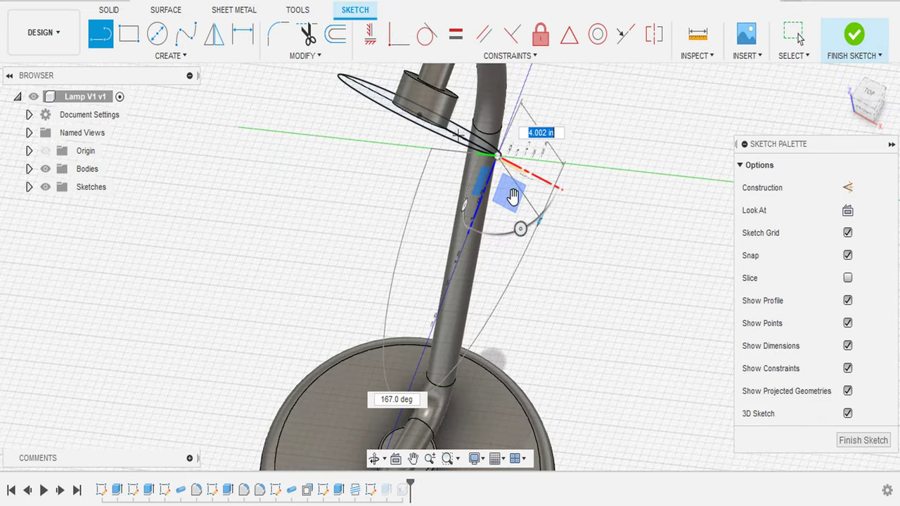
left_click(504, 195)
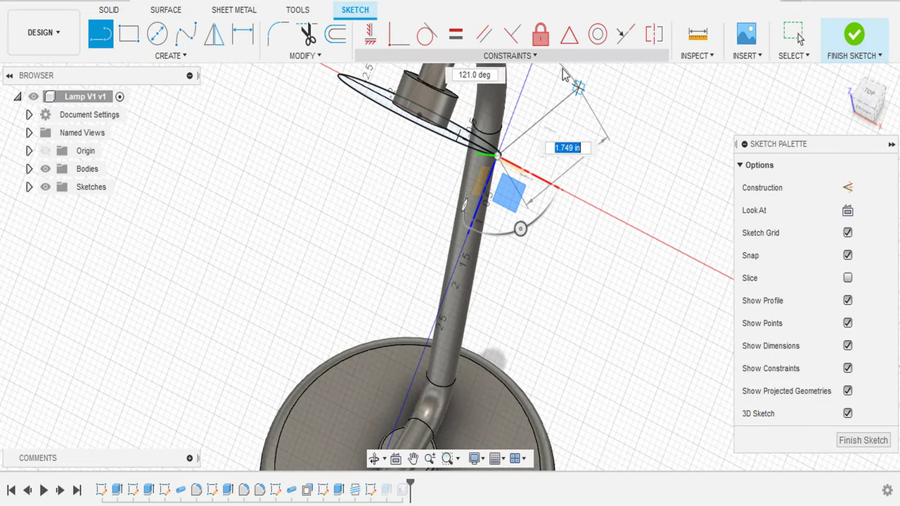
middle_click_drag(548, 288, 528, 301, "shift")
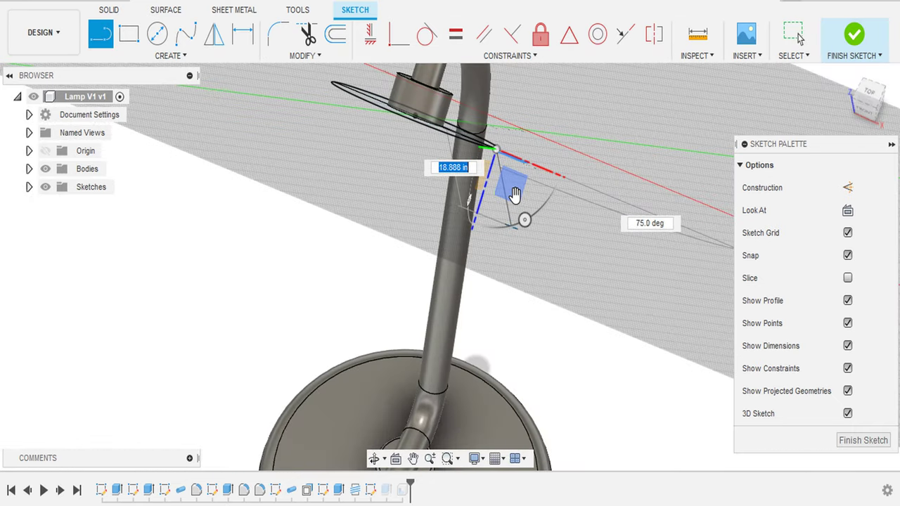
left_click(512, 184)
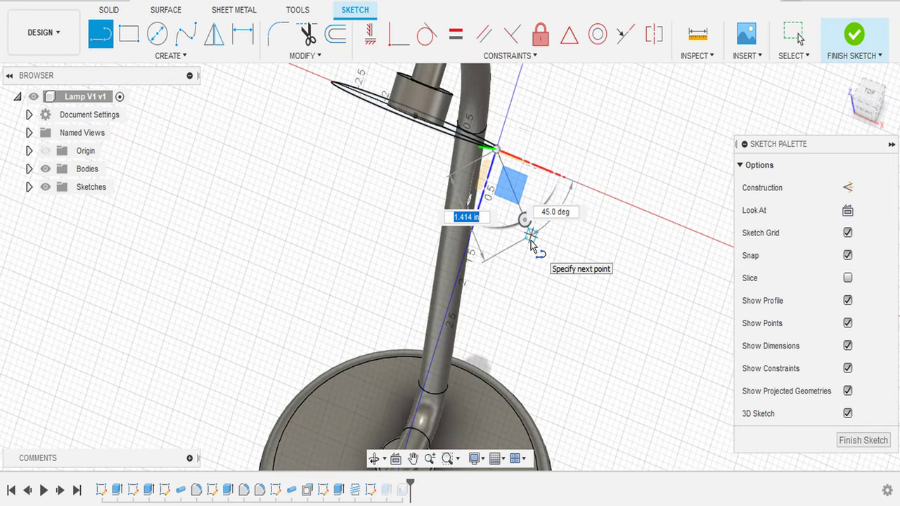
middle_click_drag(526, 239, 409, 180, "shift")
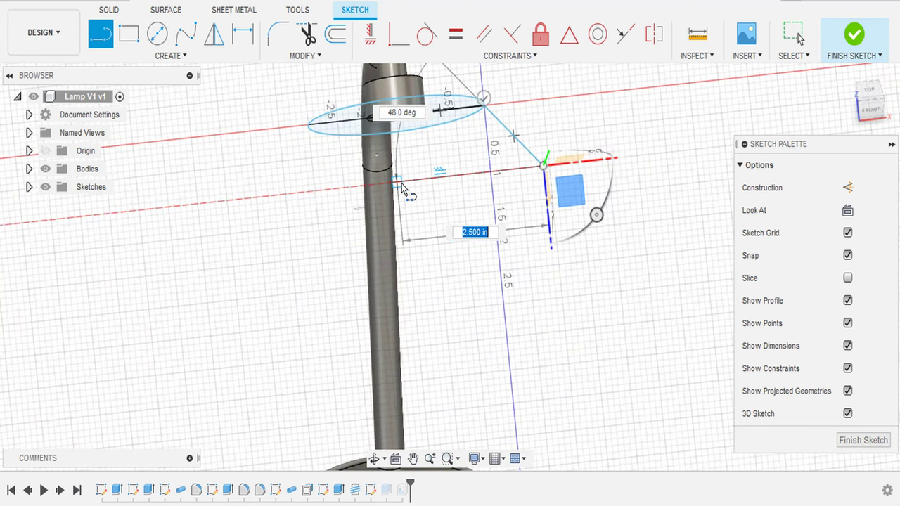
left_click(406, 191)
middle_click_drag(406, 192, 492, 137, "shift")
key("Escape")
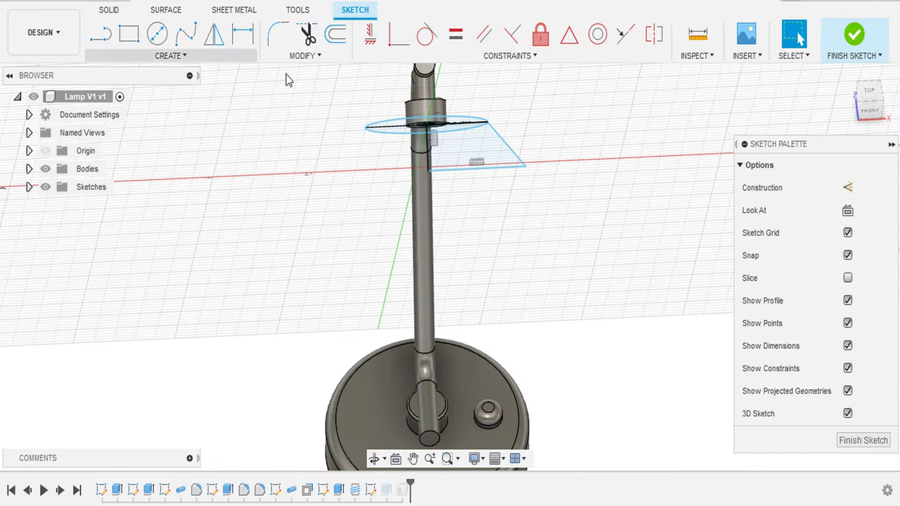
- Preview revolving the four-sided profile around the pole line, then cancel it
left_click(109, 10)
left_click(157, 34)
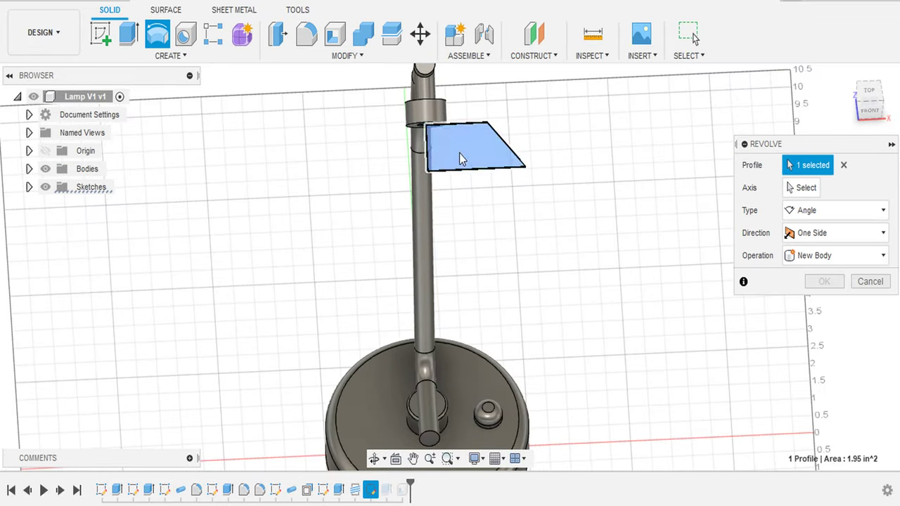
scroll(457, 153, "up", 5)
left_click(450, 153)
scroll(422, 159, "down", 5)
middle_click_drag(367, 165, 421, 183, "shift")
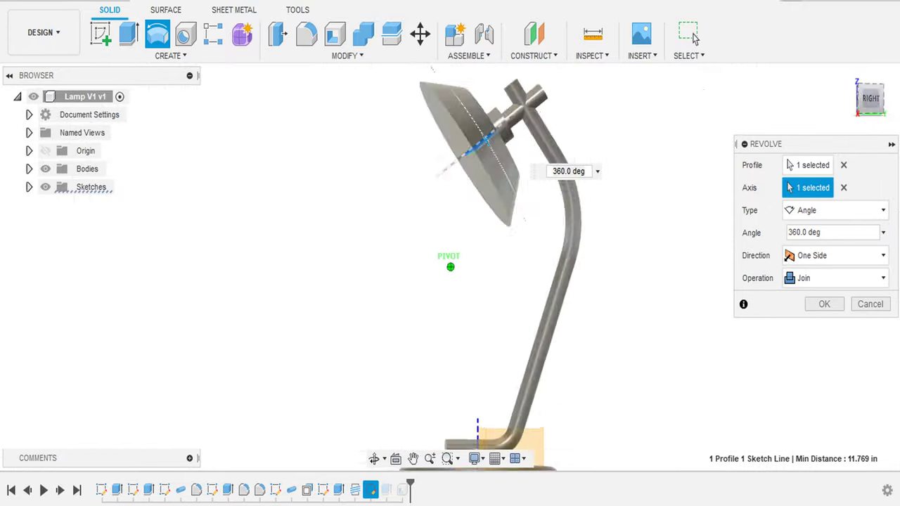
middle_click_drag(449, 211, 492, 183, "shift")
left_click(871, 303)
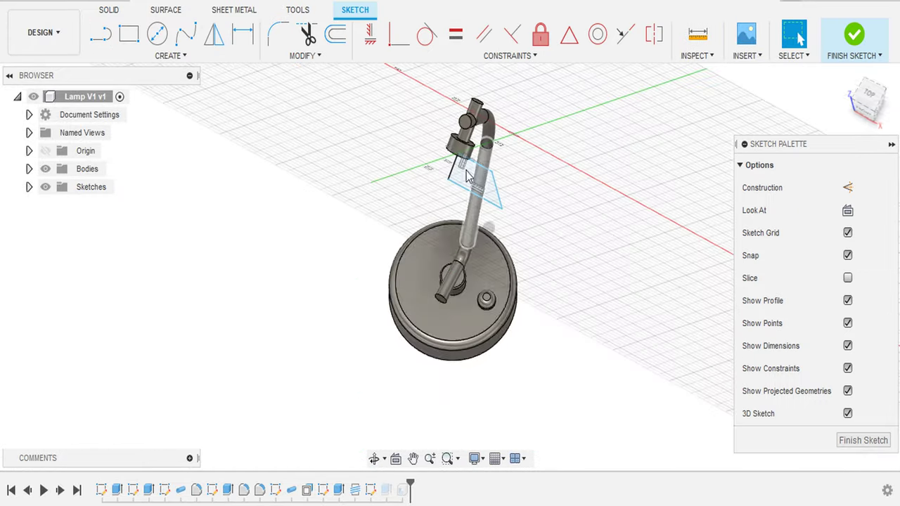
- Dimension the profile's lower edge at 2.00 in
left_click(109, 11)
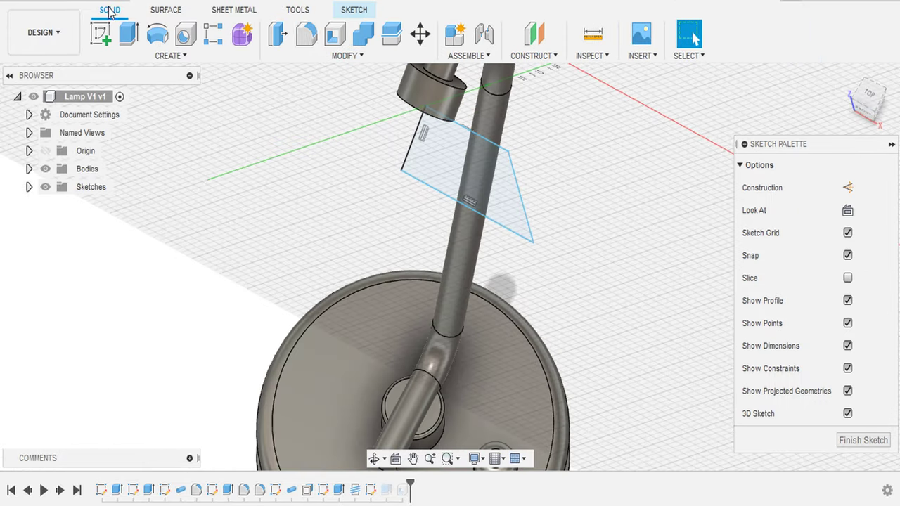
left_click(349, 14)
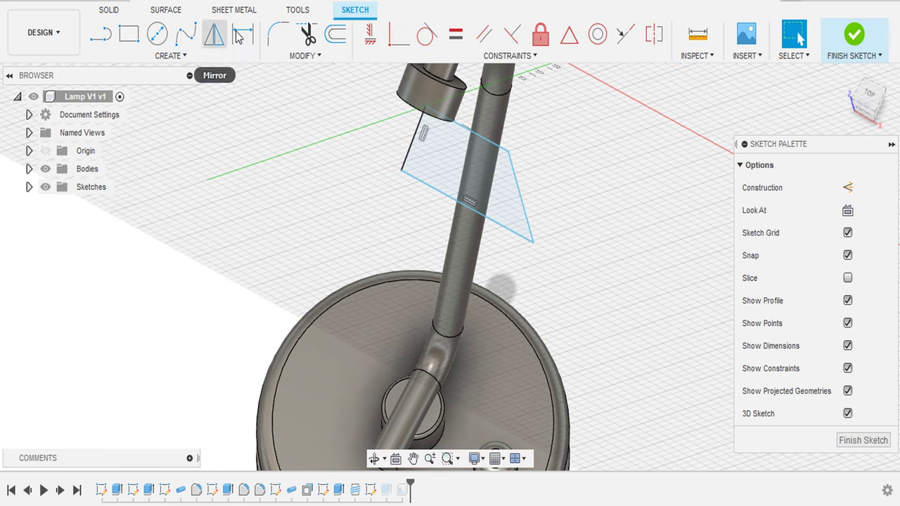
left_click(243, 34)
left_click(450, 196)
left_click(439, 231)
type("2")
key("Return")
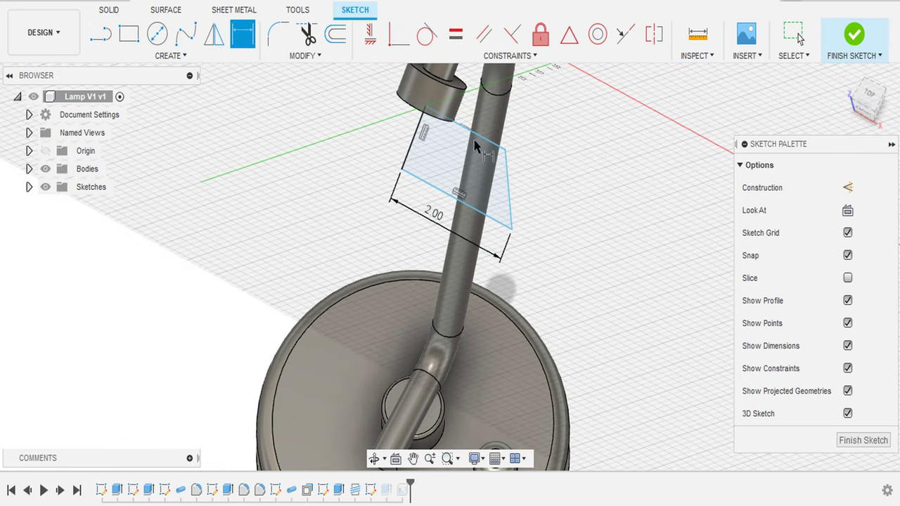
middle_click_drag(432, 200, 425, 220, "shift")
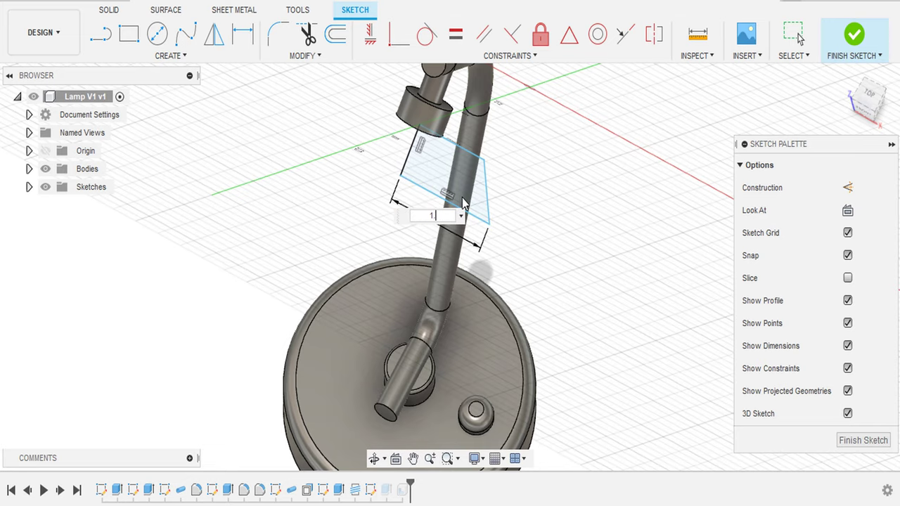
- Preview the profile revolved around the pole line again, then dismiss it
left_click(109, 10)
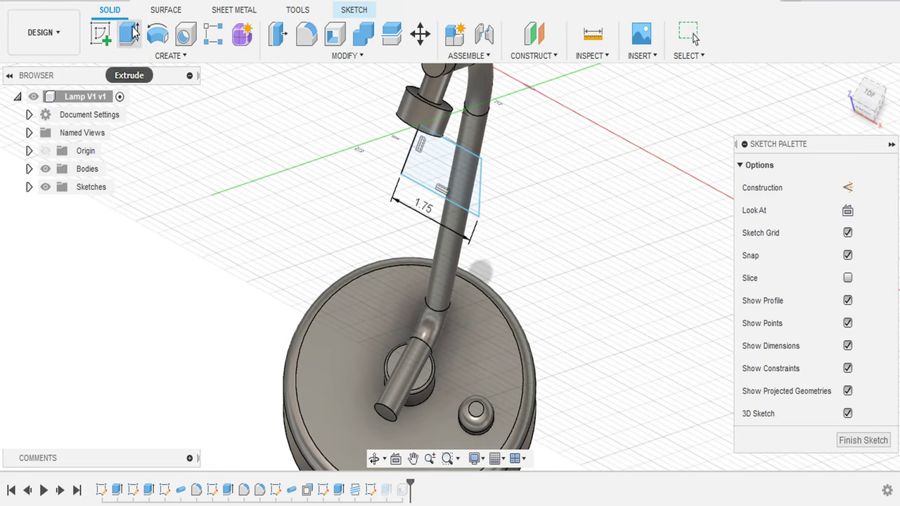
left_click(158, 34)
left_click(410, 152)
middle_click_drag(460, 138, 423, 94, "shift")
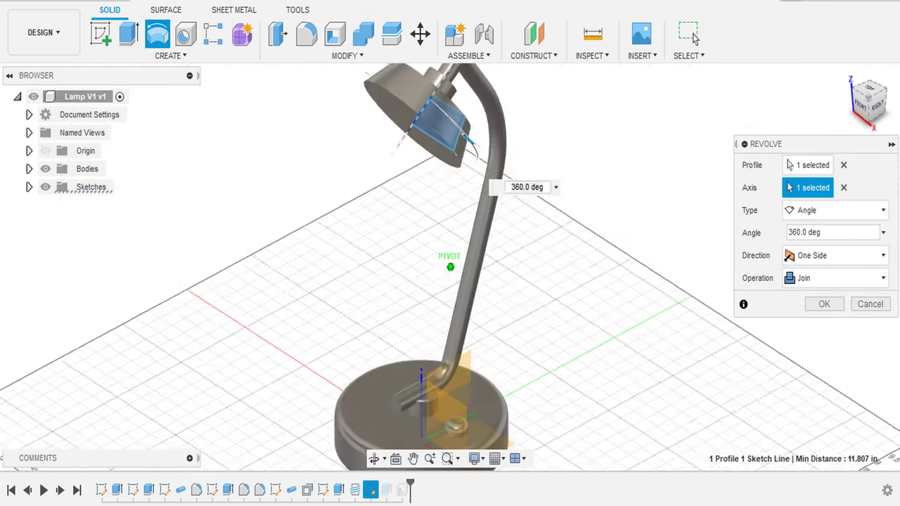
key("Return")
- Change the profile's lower edge dimension to 1 in
double_click(423, 94)
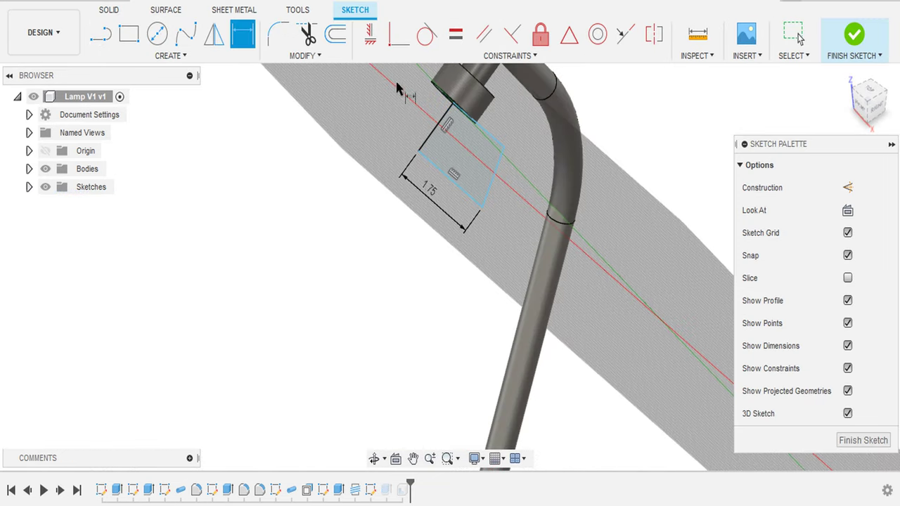
double_click(420, 112)
key("Return")
double_click(426, 119)
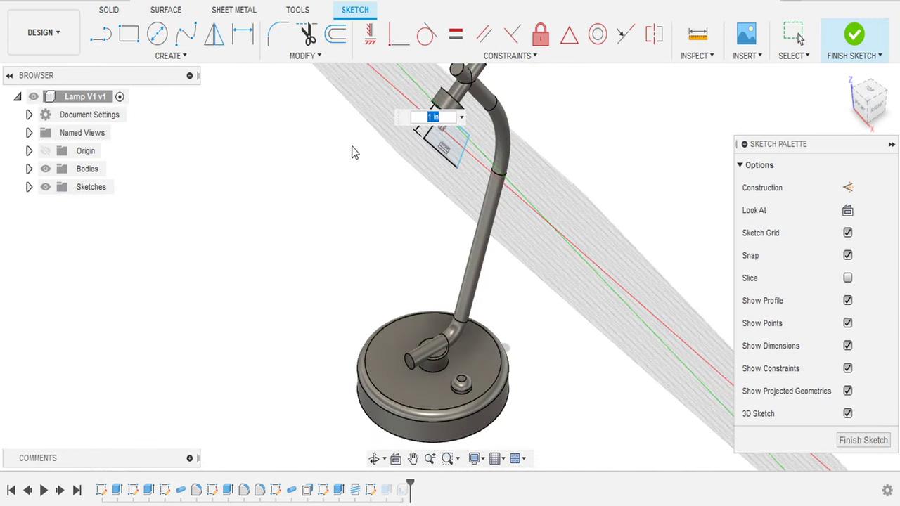
- Revolve the shade profile into the lamp shade and reopen its sketch
left_click(111, 10)
left_click(157, 33)
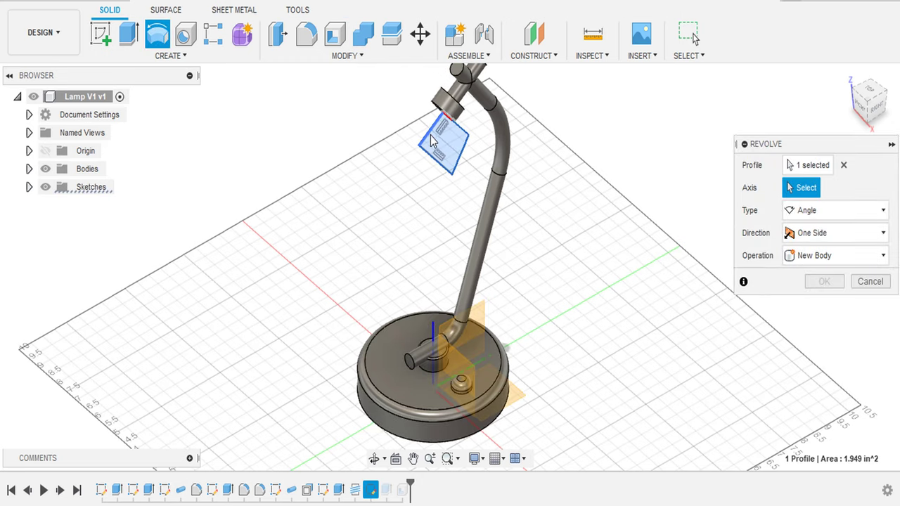
left_click(431, 224)
left_click(824, 303)
scroll(414, 132, "up", 3)
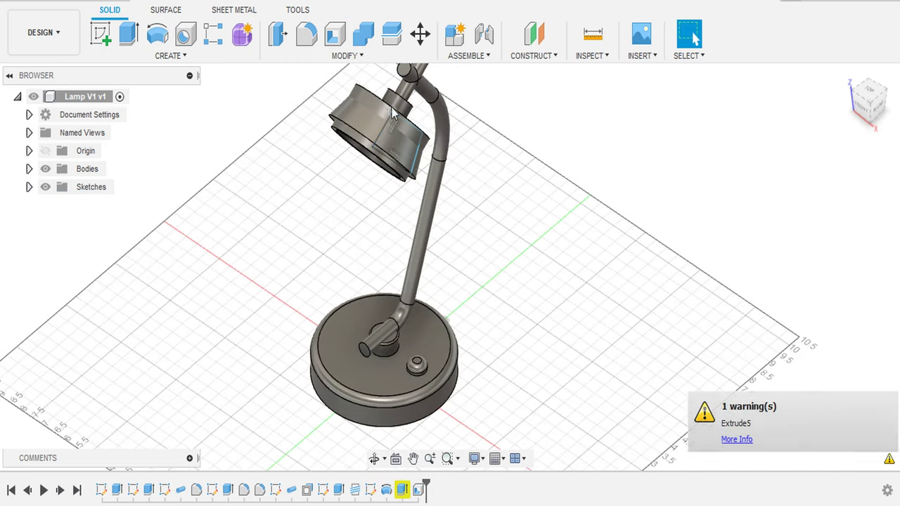
scroll(413, 132, "up", 3)
double_click(384, 170)
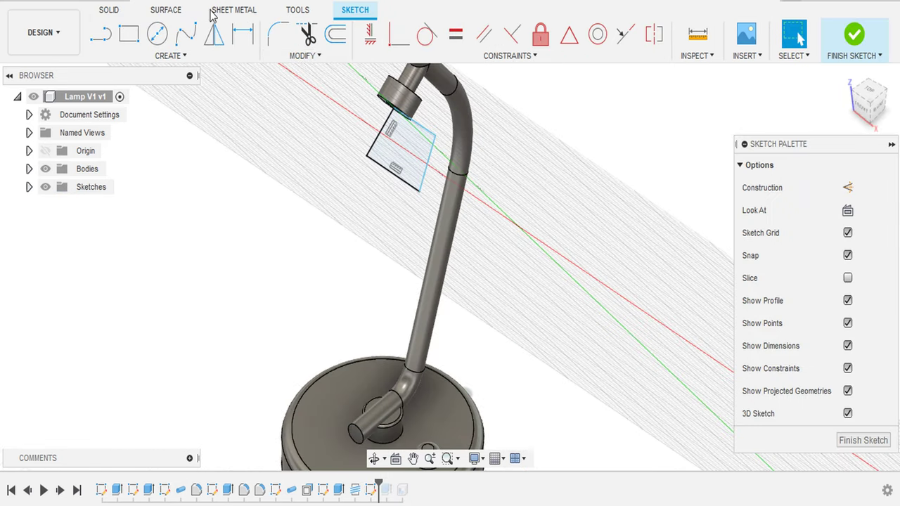
- Dimension the profile's left edge at 1.50 in and revolve it as a Join
left_click(243, 33)
left_click(374, 126)
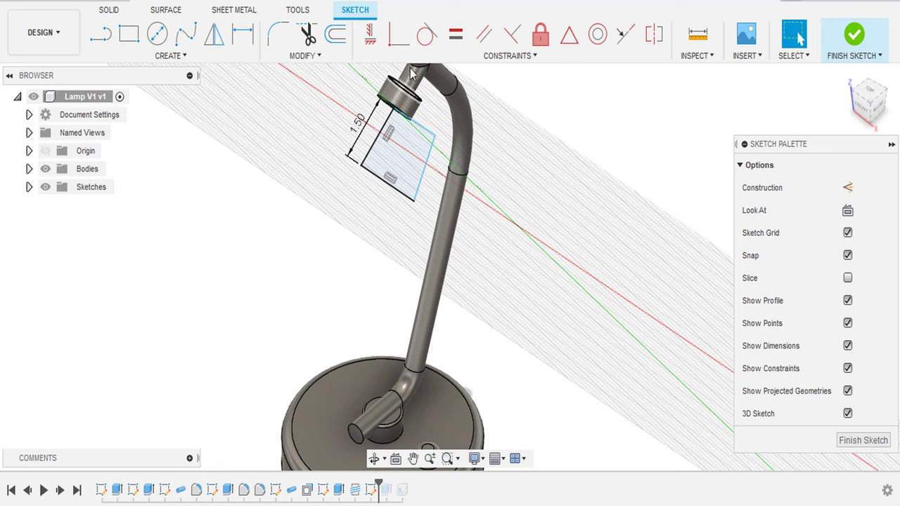
left_click(109, 10)
left_click(157, 33)
left_click(381, 176)
left_click(829, 278)
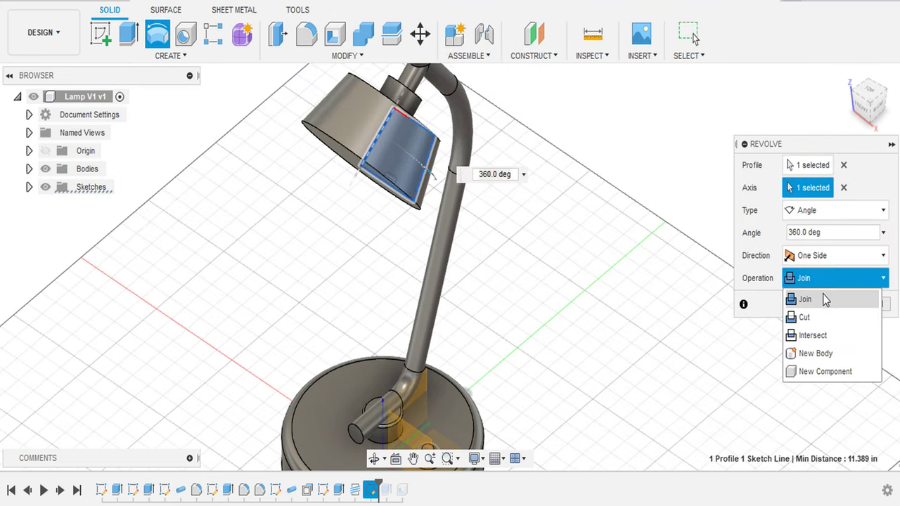
left_click(803, 297)
left_click(825, 305)
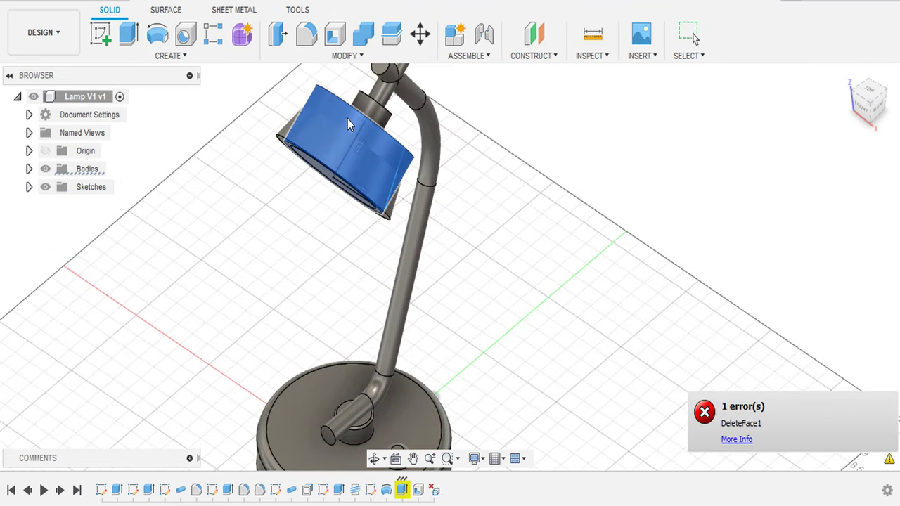
- Undo the failed join and delete the extra lamp-shade body
key("ctrl+z")
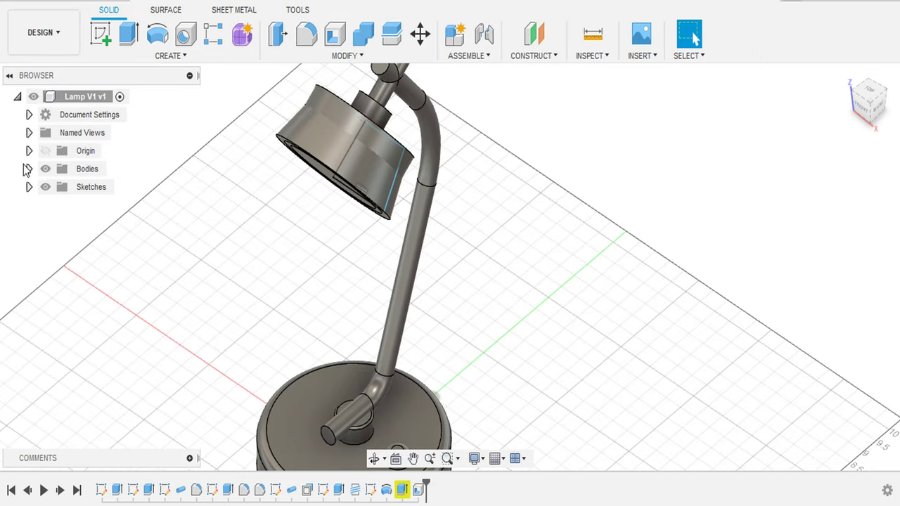
left_click(29, 168)
left_click(90, 295)
key("Delete")
middle_click_drag(450, 267, 507, 274, "shift")
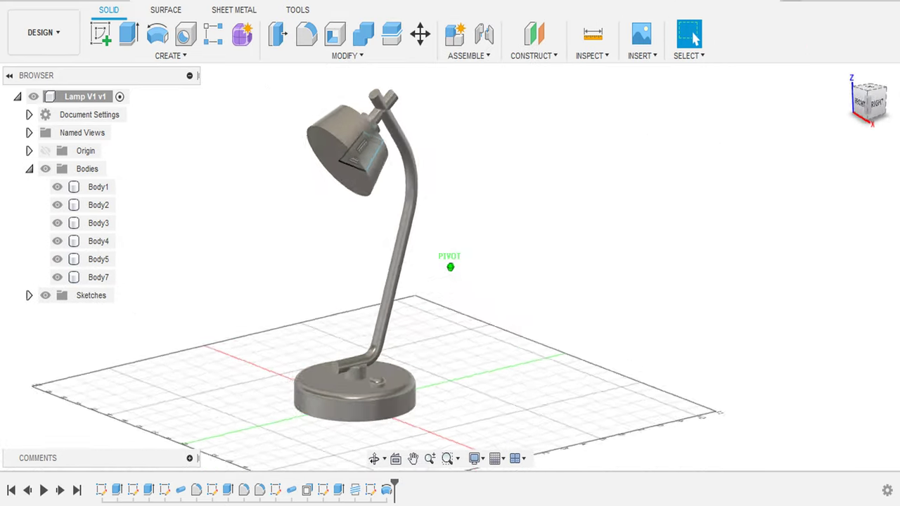
- Fillet the lamp head's back edge with a 1.2 in radius to form a dome
left_click(306, 34)
left_click_drag(393, 171, 405, 168)
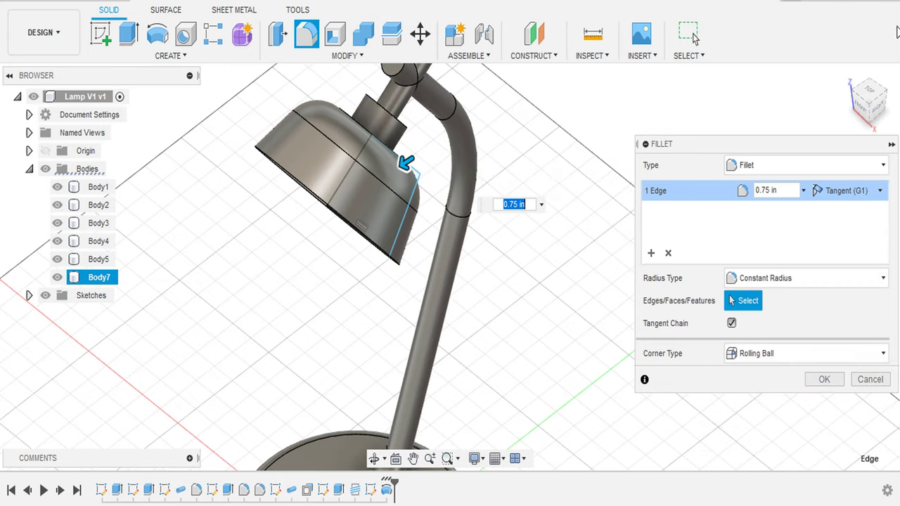
middle_click_drag(406, 168, 471, 167, "shift")
scroll(406, 134, "up", 5)
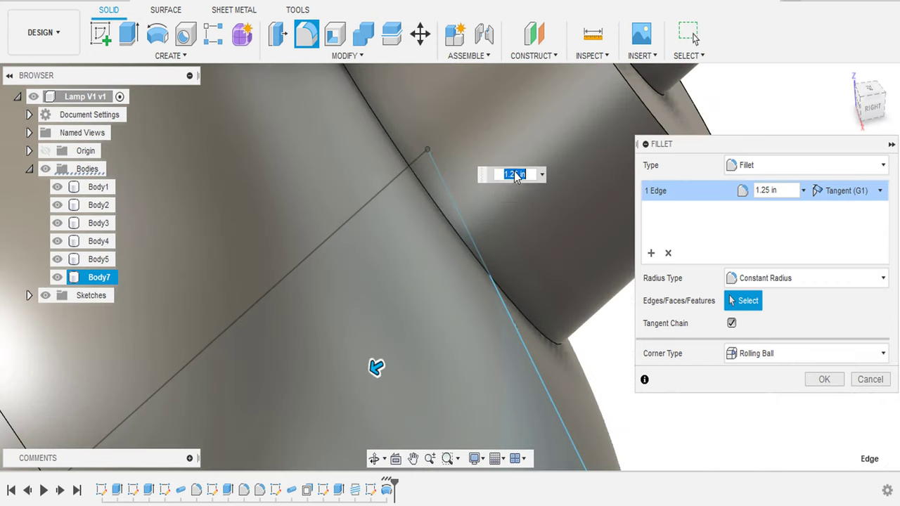
scroll(535, 187, "down", 3)
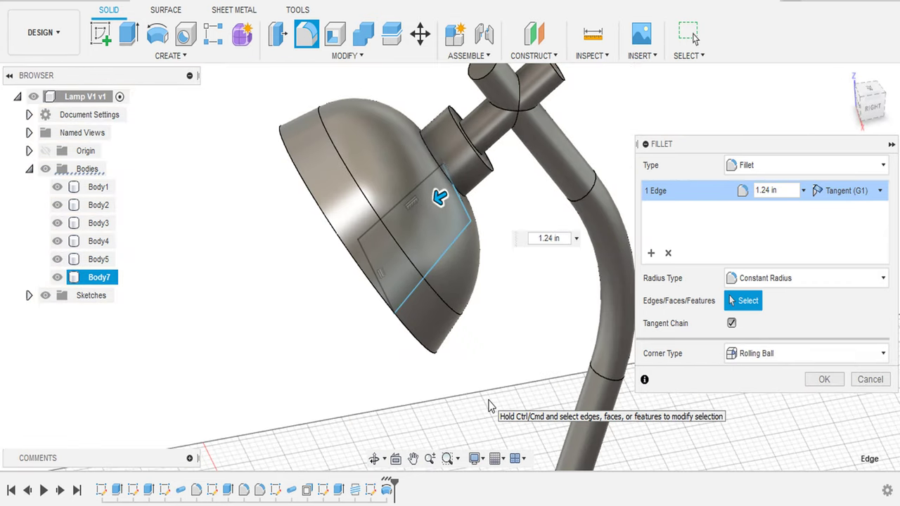
scroll(427, 133, "up", 5)
middle_click_drag(428, 134, 437, 205, "shift")
scroll(437, 206, "down", 5)
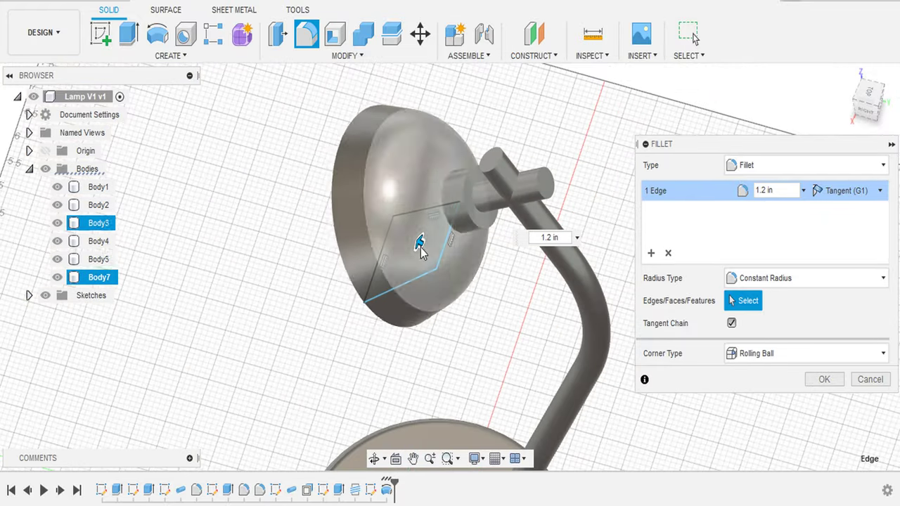
key("Escape")
scroll(825, 389, "down", 5)
middle_click_drag(825, 389, 492, 282, "shift")
scroll(492, 281, "up", 5)
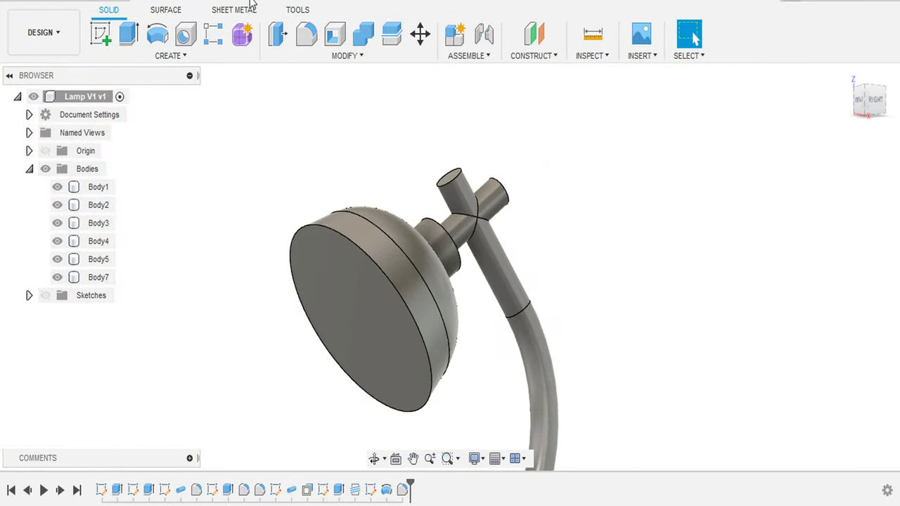
- Shell the lamp head inward 0.25 in, leaving its front face open
left_click(383, 295)
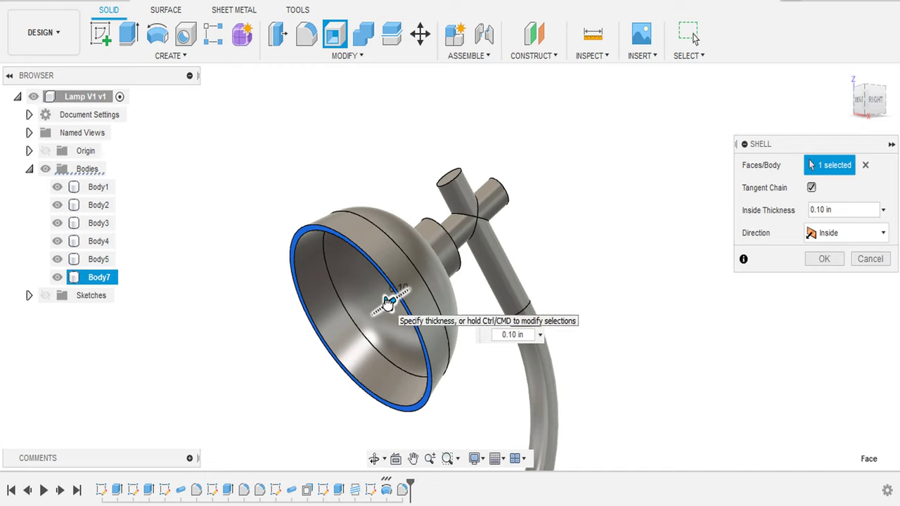
middle_click_drag(785, 65, 794, 70, "shift")
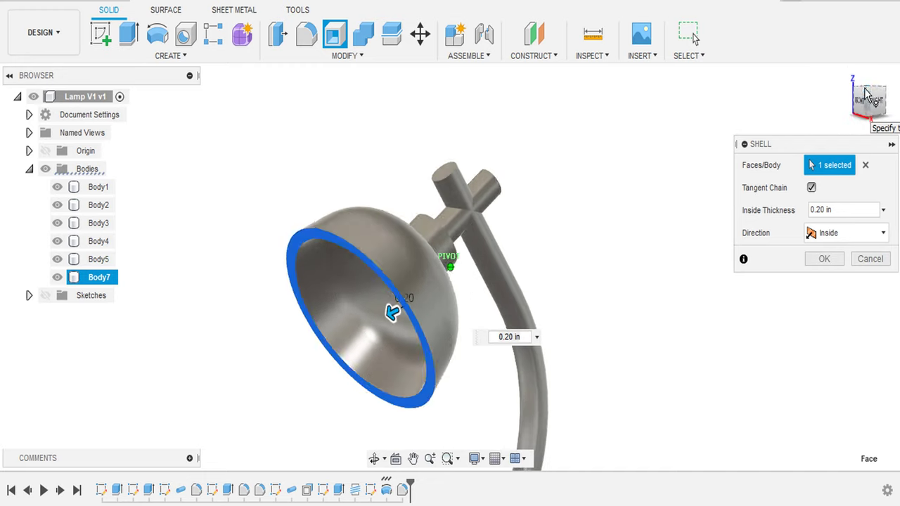
middle_click_drag(866, 95, 449, 276, "shift")
type("0.25")
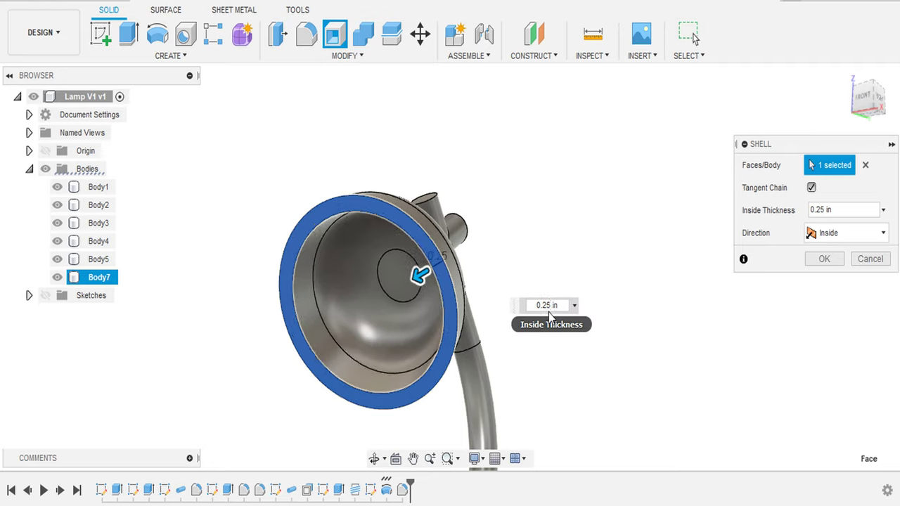
key("Return")
- Place a trial hole on the head's inner back face, then undo it
key("h")
left_click(418, 218)
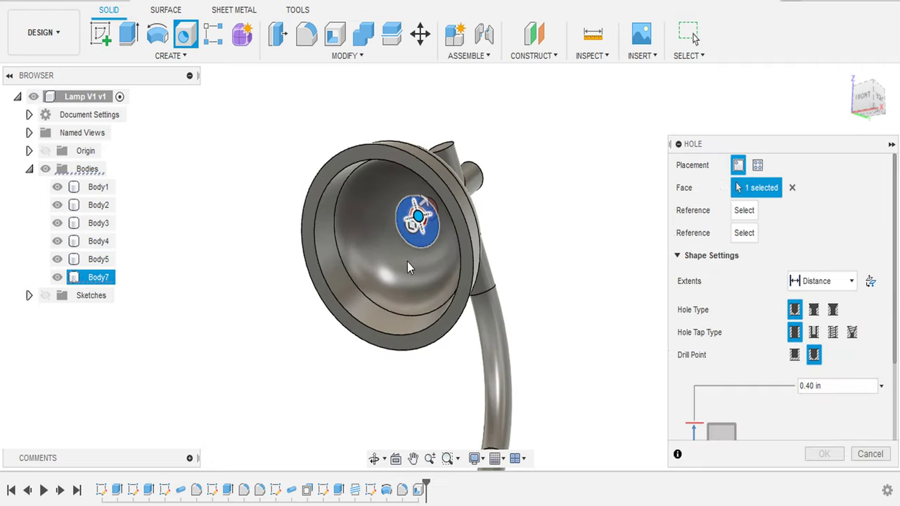
scroll(429, 255, "up", 4)
left_click(824, 453)
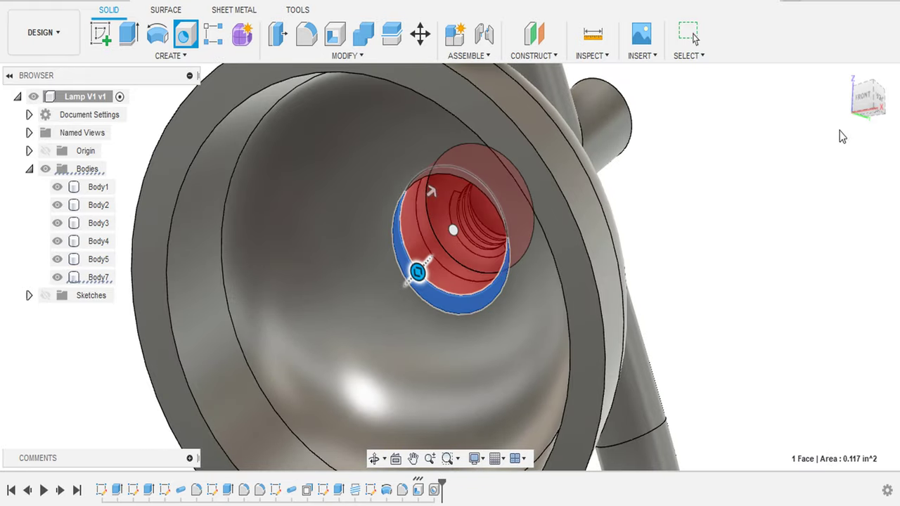
left_click(865, 99)
key("ctrl+z")
- Add a threaded hole on the circular inner face of the head
left_click(185, 34)
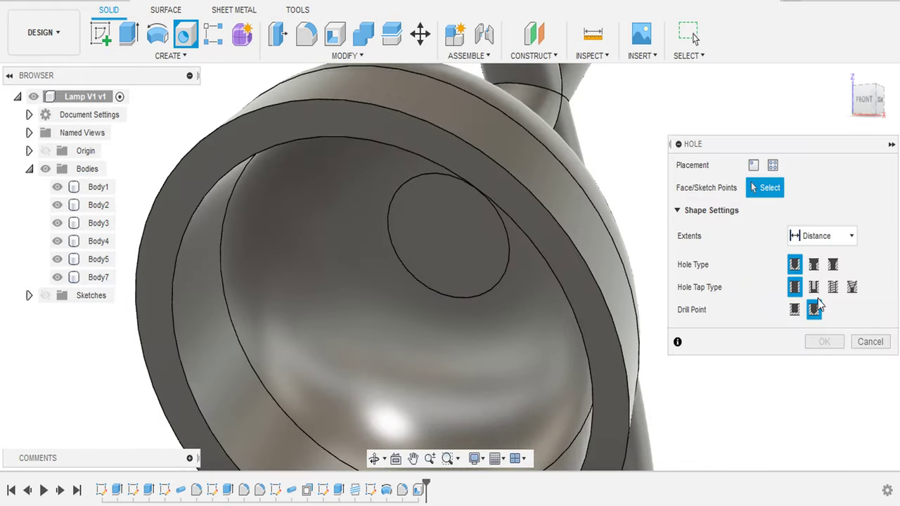
left_click(466, 245)
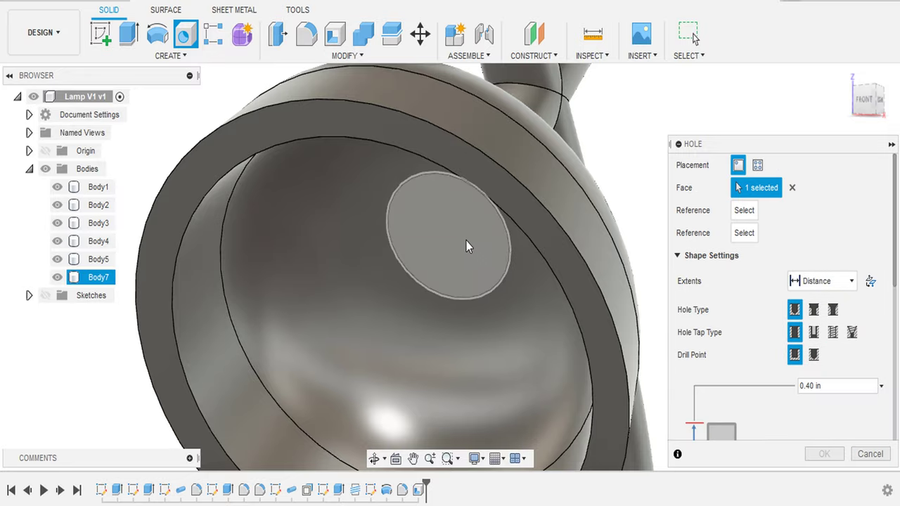
left_click(869, 98)
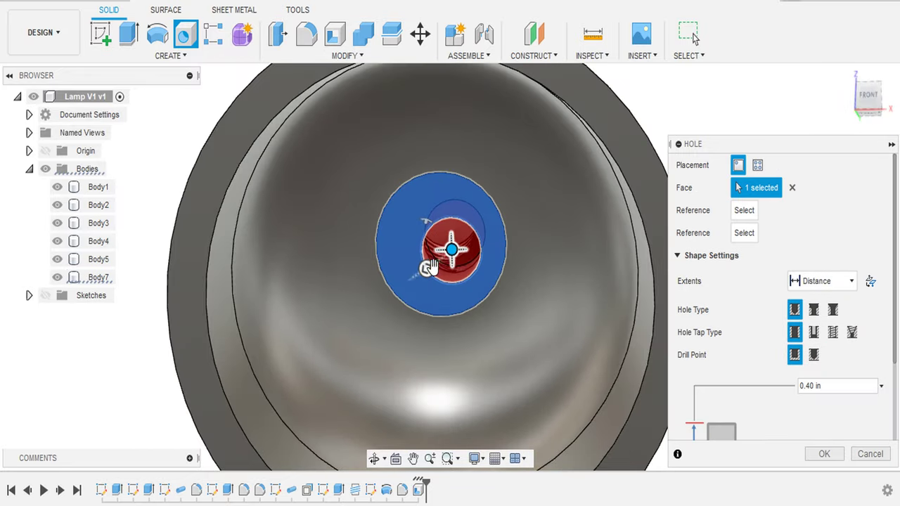
key("Escape")
mouse_move(442, 213)
middle_mouse_down("shift")
mouse_move(826, 136)
mouse_move(460, 194)
middle_mouse_up("shift")
- Cut the circular face to -0.30 in to recess the threaded socket
key("e")
left_click_drag(460, 195, 462, 187)
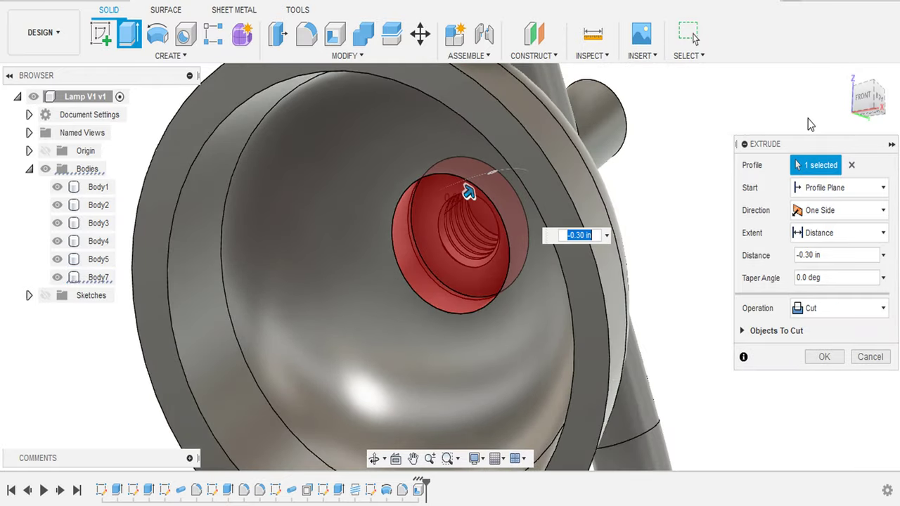
middle_click_drag(466, 193, 492, 211, "shift")
key("Return")
middle_click_drag(497, 169, 810, 120, "shift")
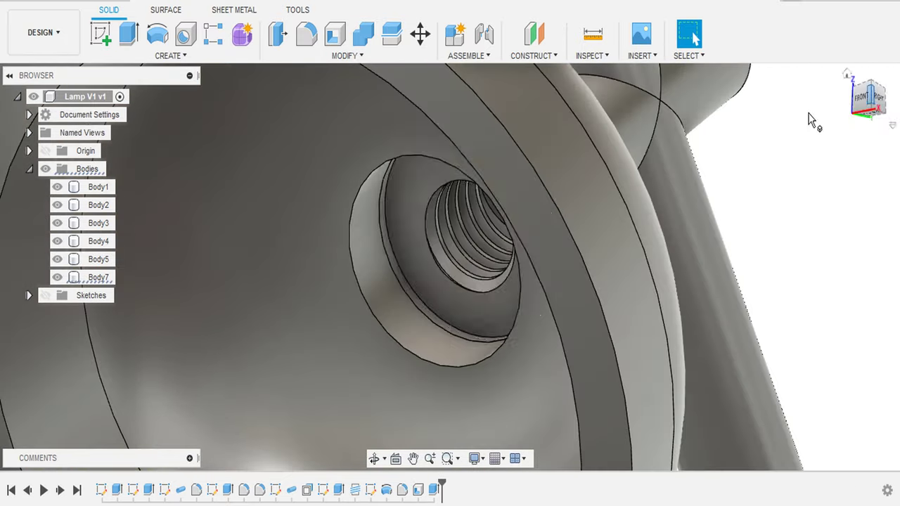
scroll(426, 222, "down", 10)
- Return to the home view and switch from Design to the Render workspace
left_click(847, 74)
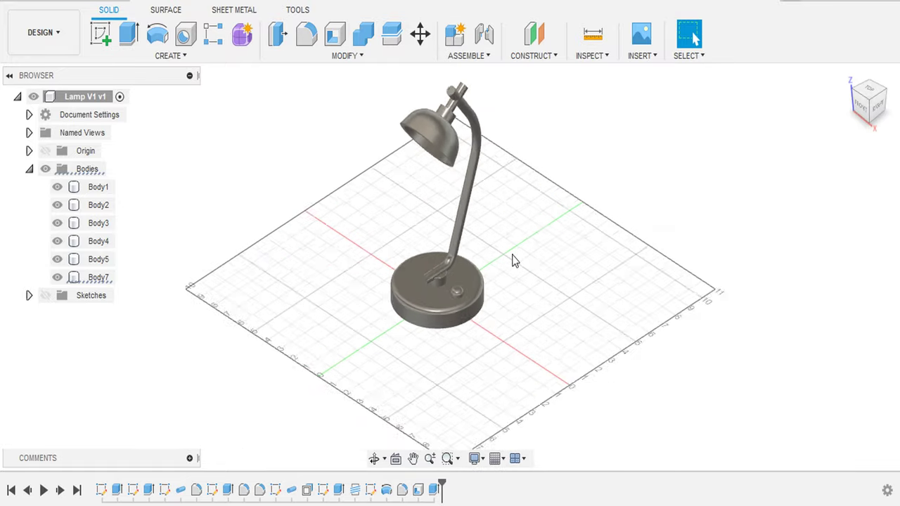
left_click(38, 32)
left_click(89, 121)
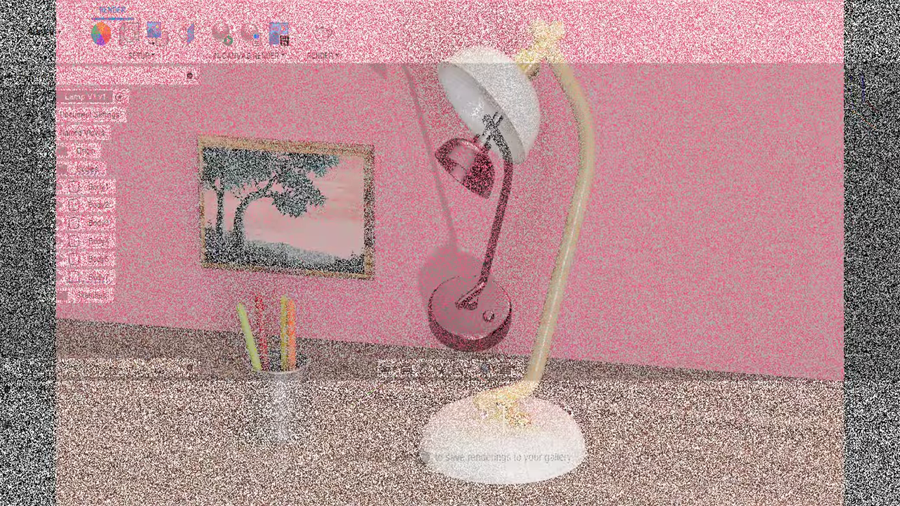